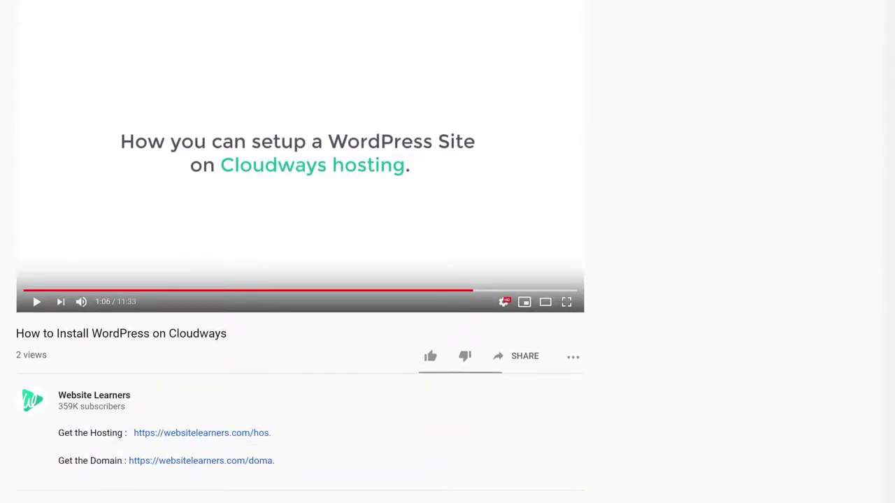
Start a Cloudways free trial signup and enter the first and last name
left_click(193, 440)
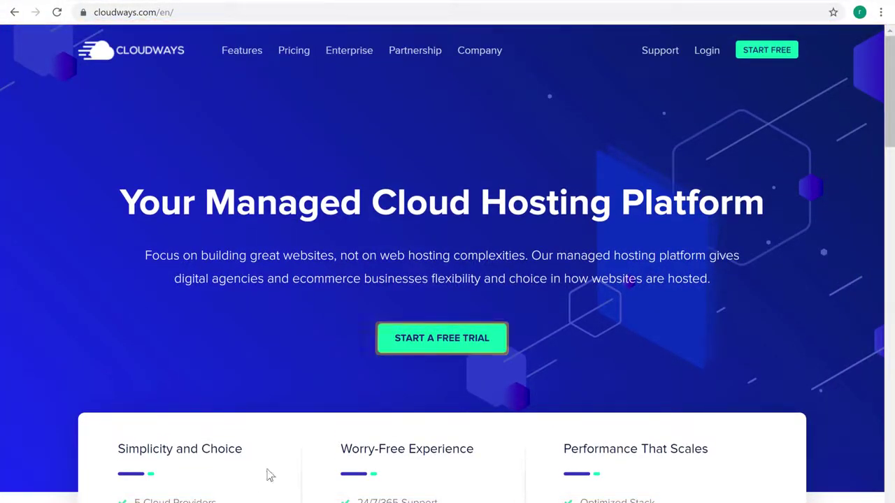
left_click(449, 344)
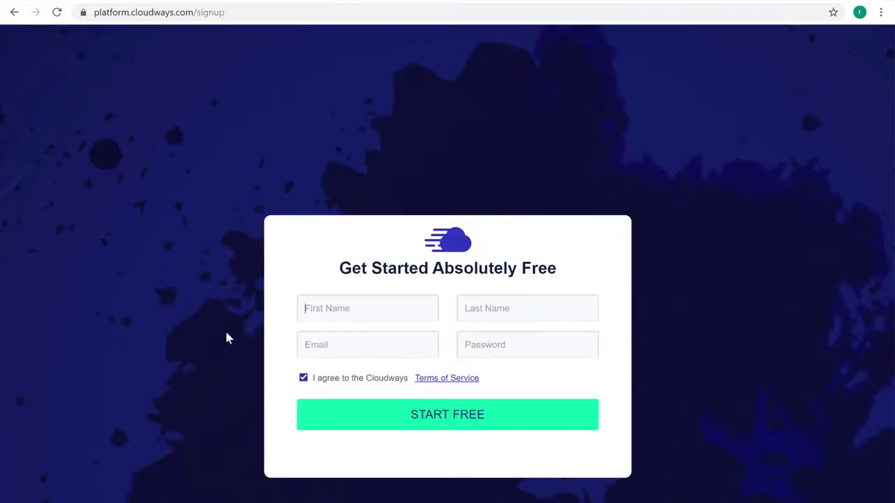
key("Tab")
Enter the email address and account password, then submit the free signup form
key("Tab")
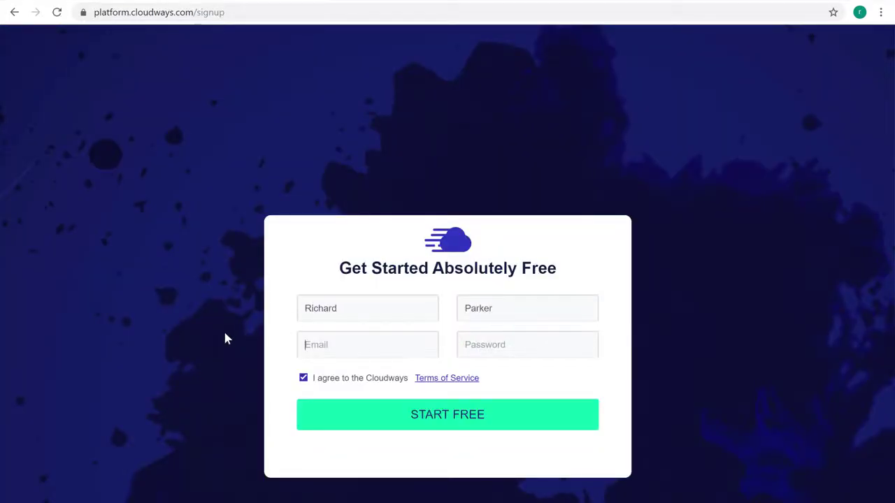
key("Tab")
type("********")
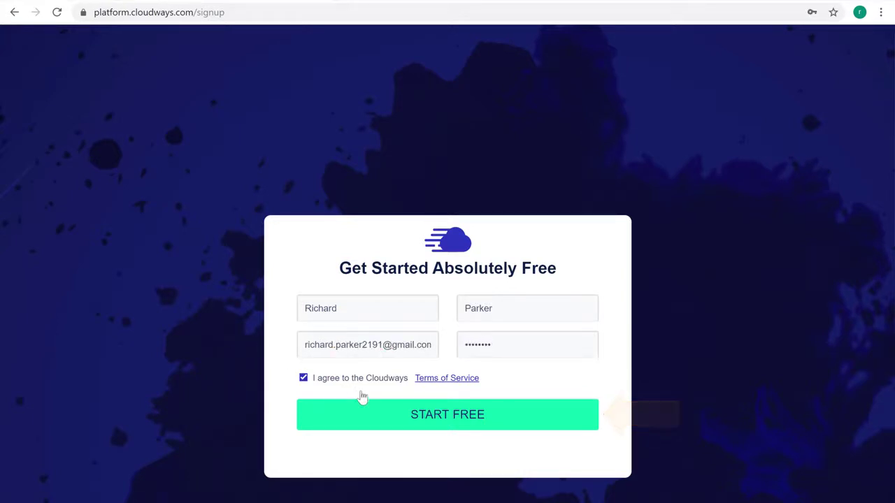
left_click(434, 427)
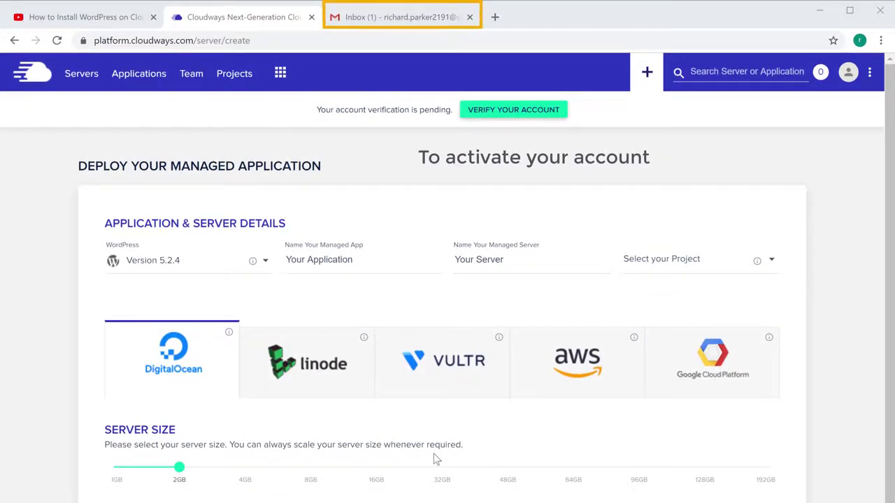
Activate the Cloudways account from the Cloudways Team email in Gmail
left_click(407, 20)
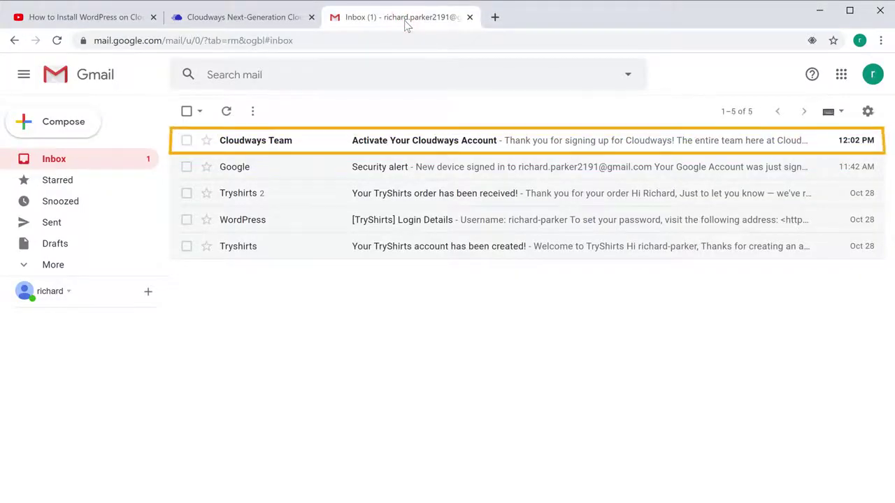
left_click(242, 144)
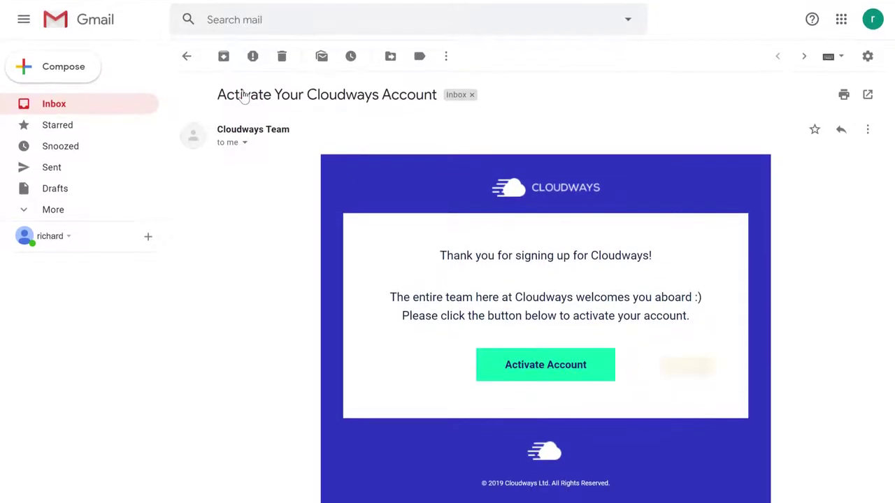
left_click(531, 376)
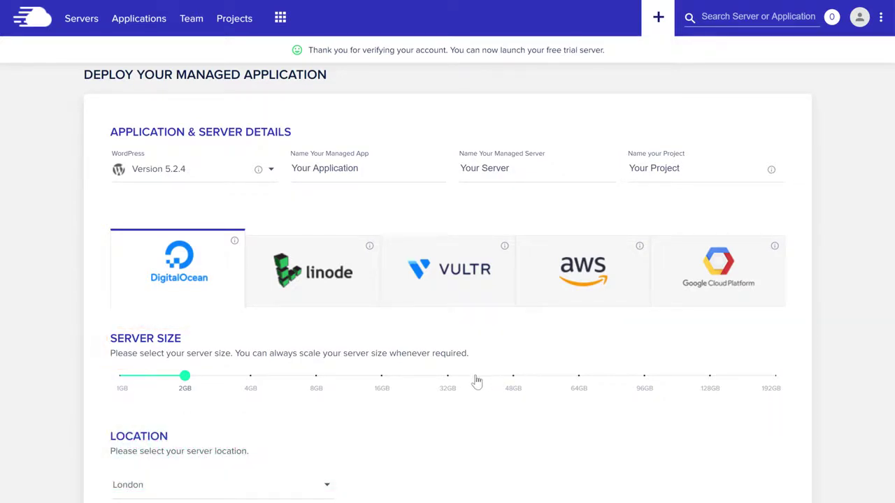
Launch a 1GB DigitalOcean WordPress server located in New York
left_click(122, 390)
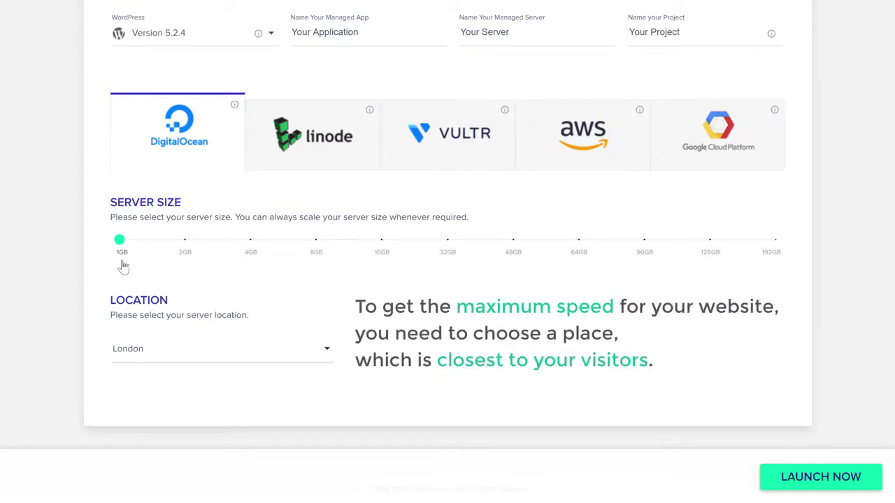
left_click(126, 362)
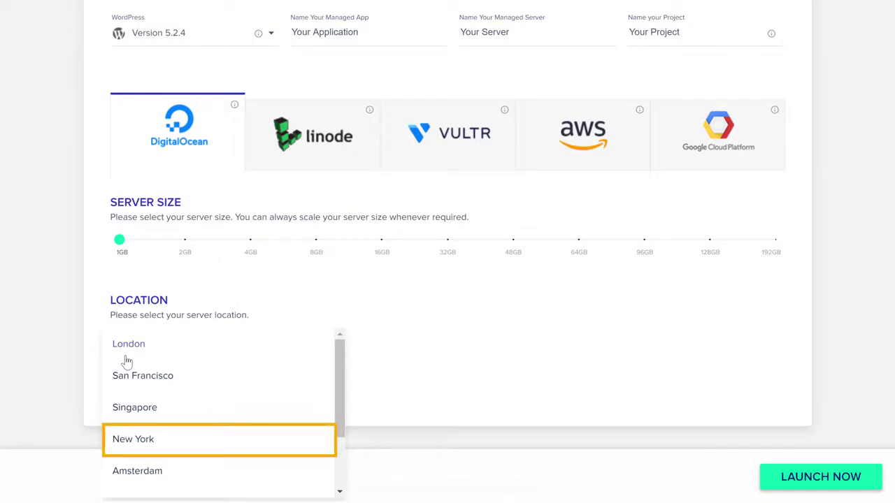
left_click(129, 447)
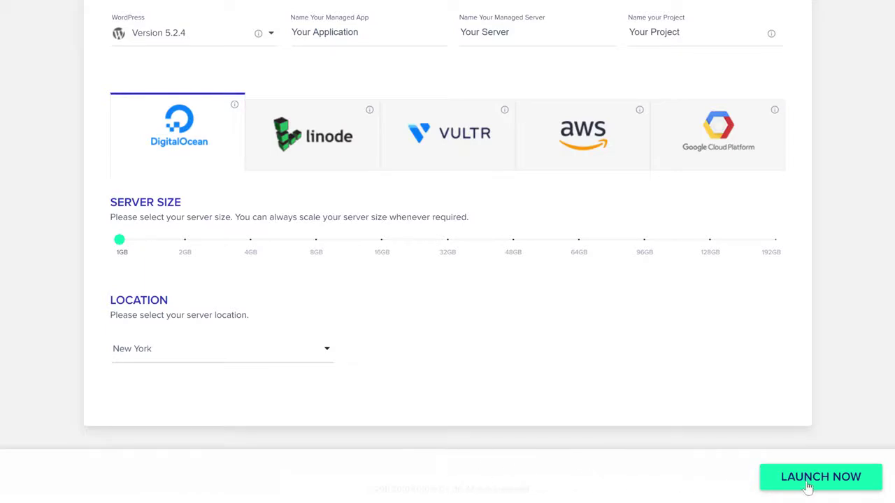
left_click(807, 483)
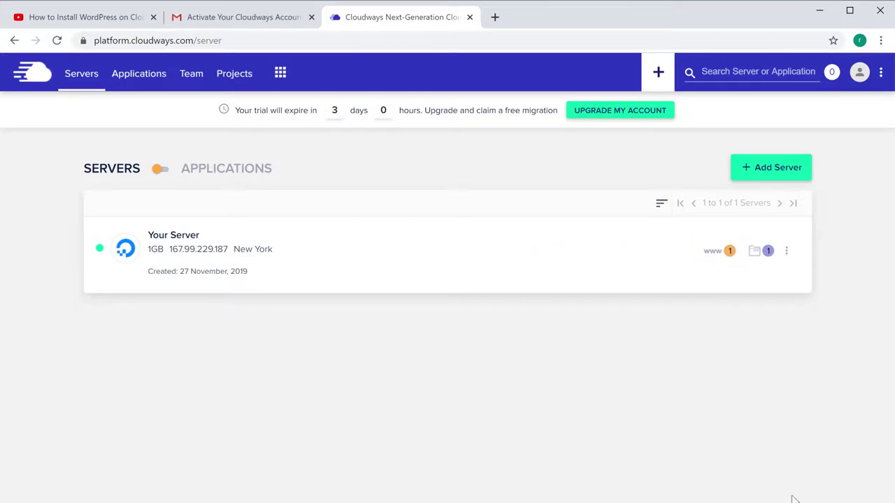
Open the WordPress application's cloudwaysapps.com URL from its Access Details in a new tab
left_click(730, 257)
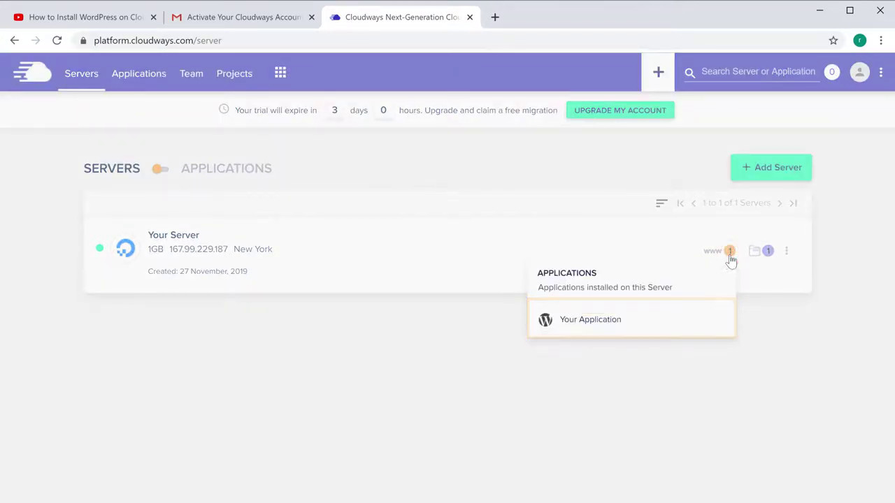
left_click(590, 323)
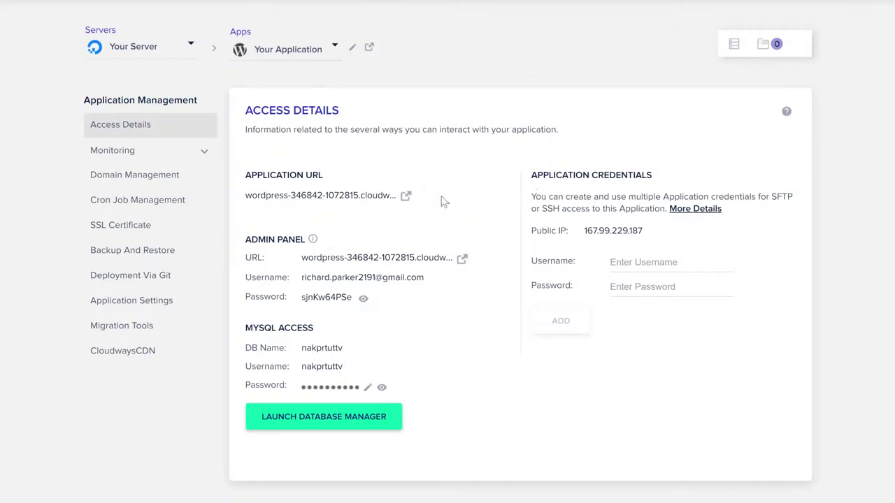
left_click(407, 198)
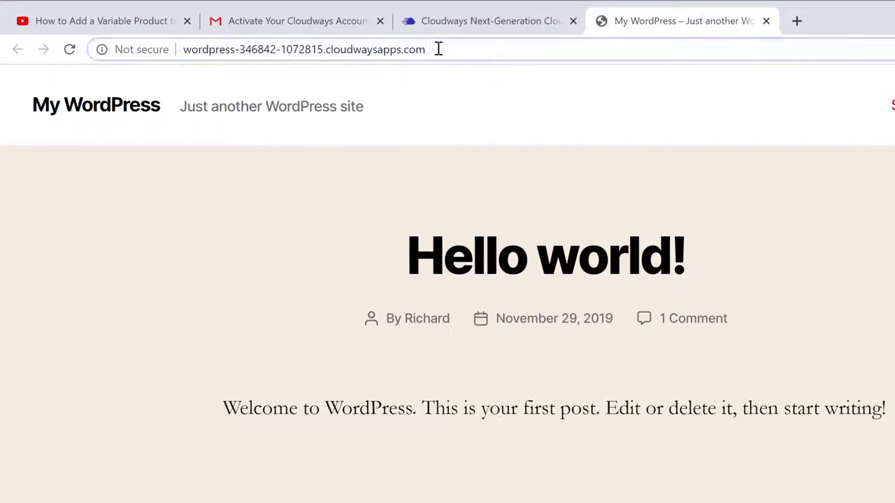
Load the site's /login page and paste in the admin username from Cloudways Access Details
type("/login")
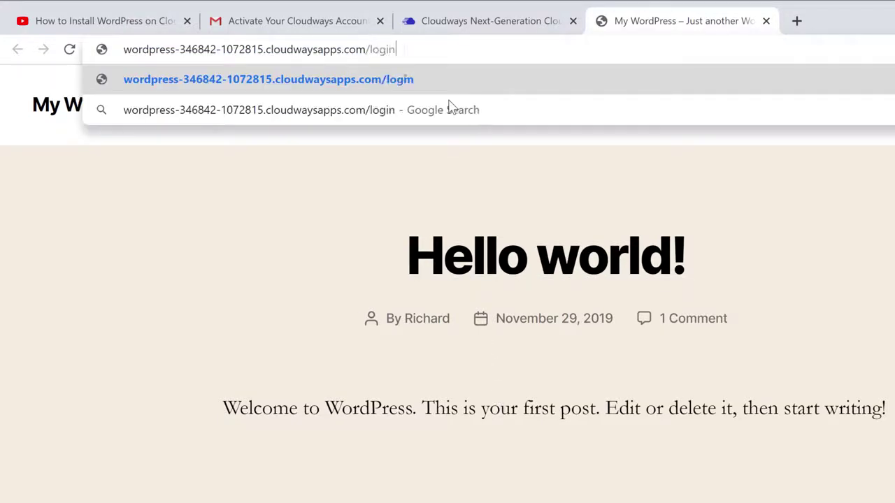
key("Return")
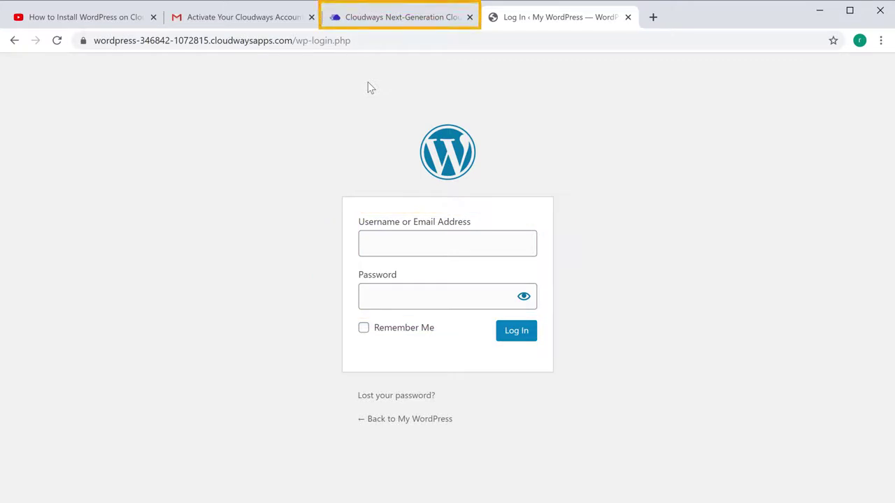
left_click(378, 22)
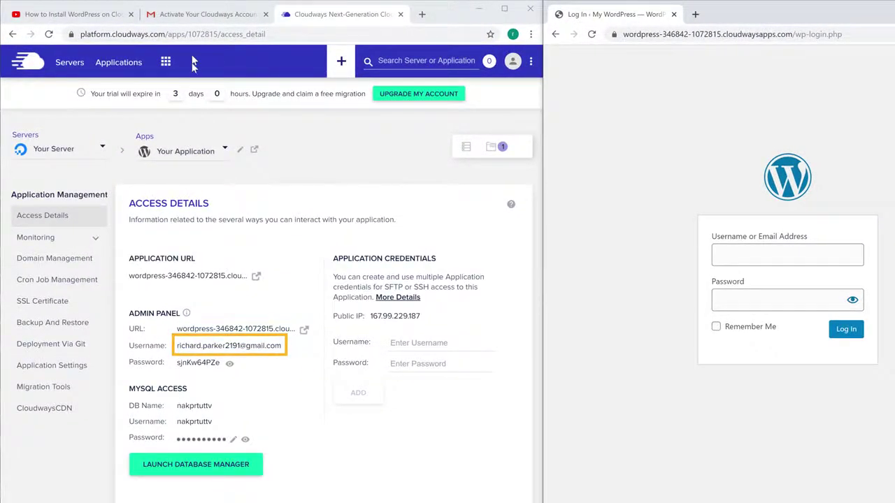
left_click(209, 349)
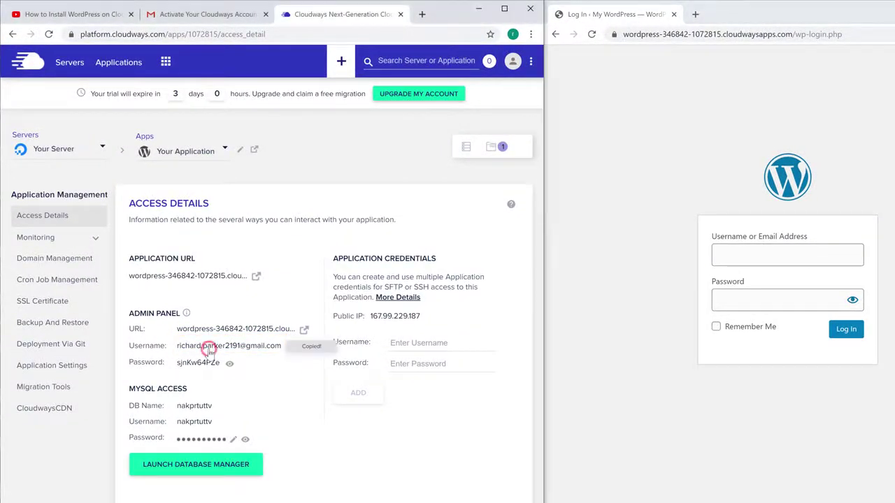
left_click(724, 257)
right_click(727, 257)
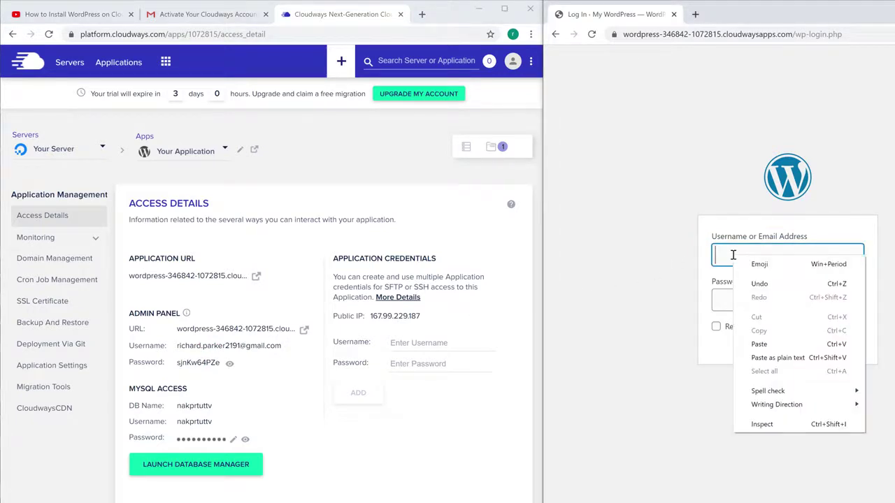
left_click(760, 343)
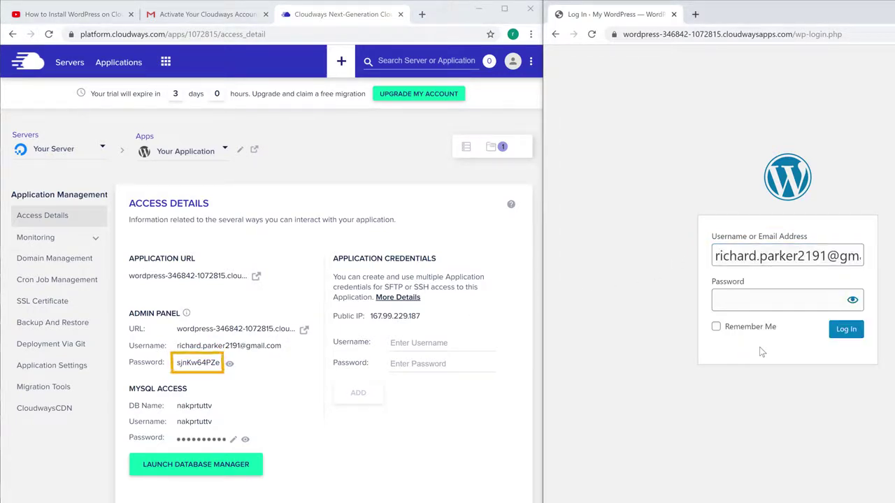
Paste the Cloudways admin password into the login password field
left_click(192, 370)
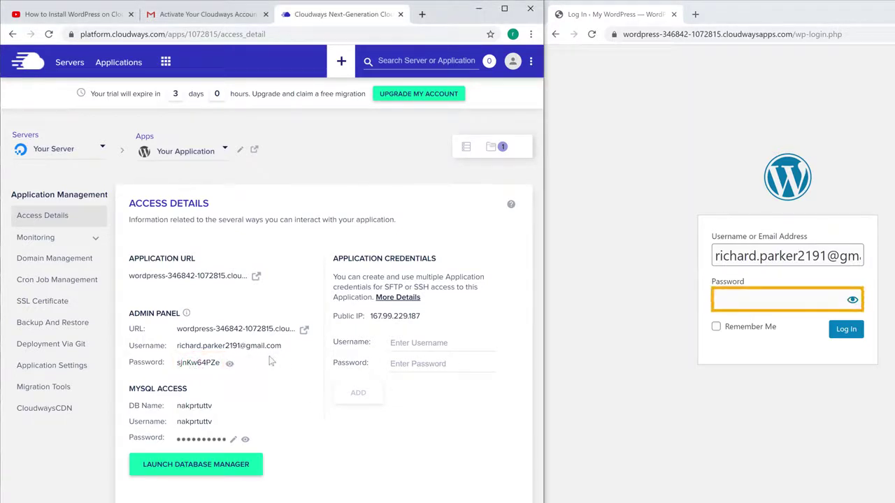
right_click(750, 303)
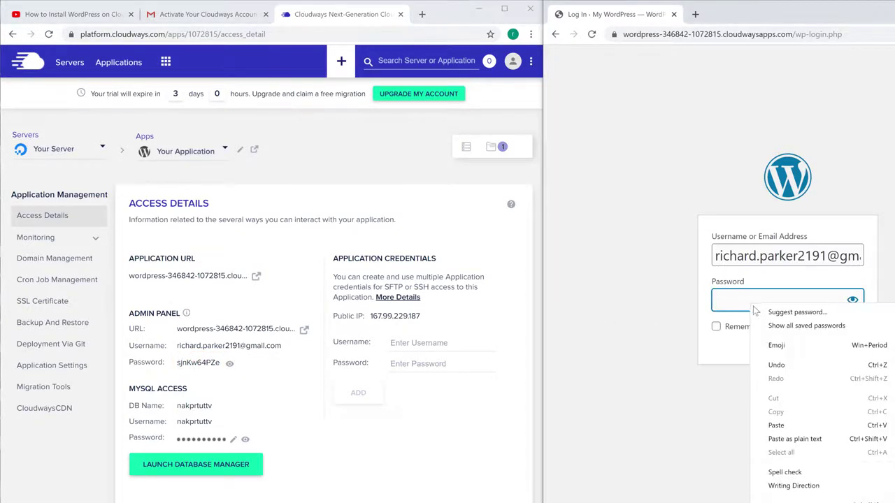
left_click(777, 426)
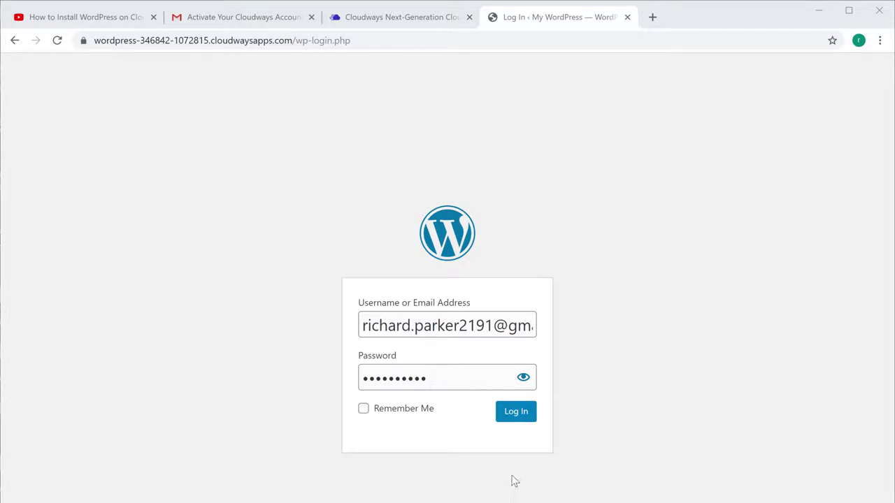
Log in to WordPress admin, then use My WordPress > Visit Site to view the front page
left_click(517, 420)
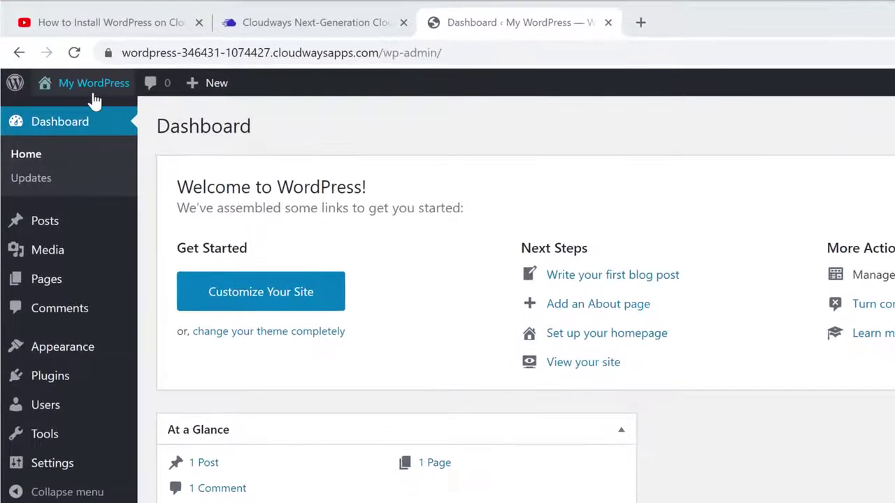
mouse_move(72, 74)
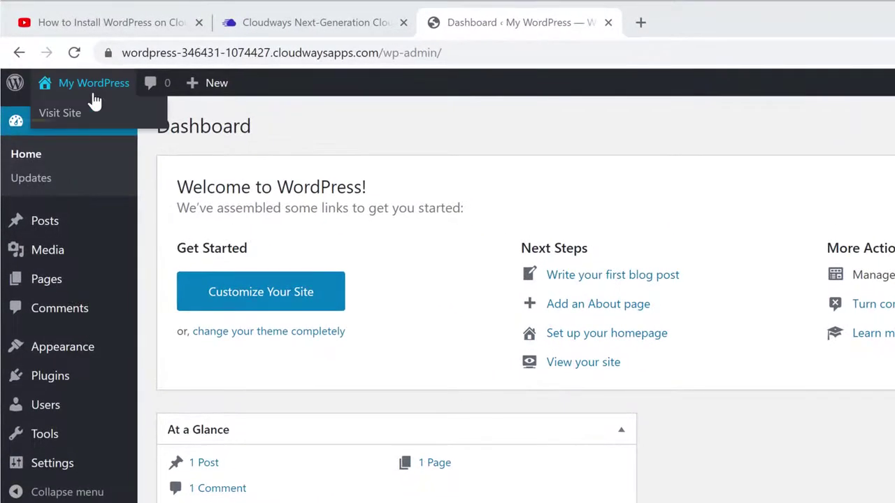
left_click(54, 122)
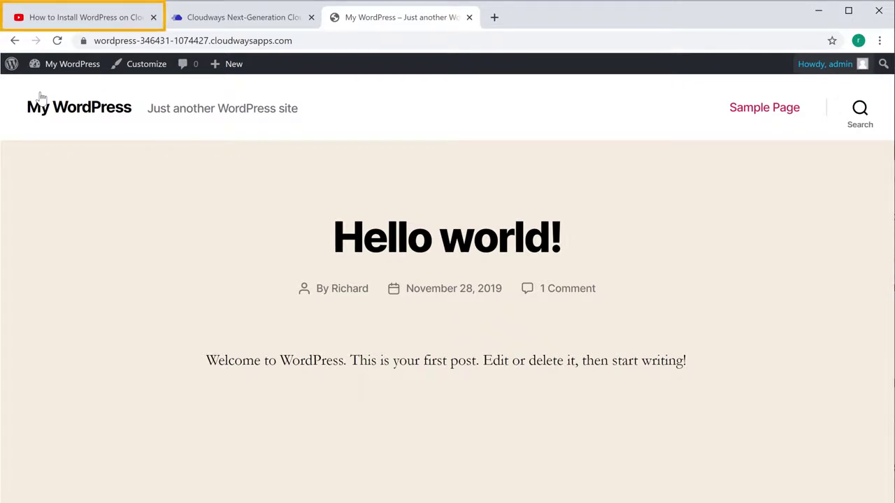
Follow the 'Get the Domain' link under the tutorial video to GoDaddy
left_click(31, 20)
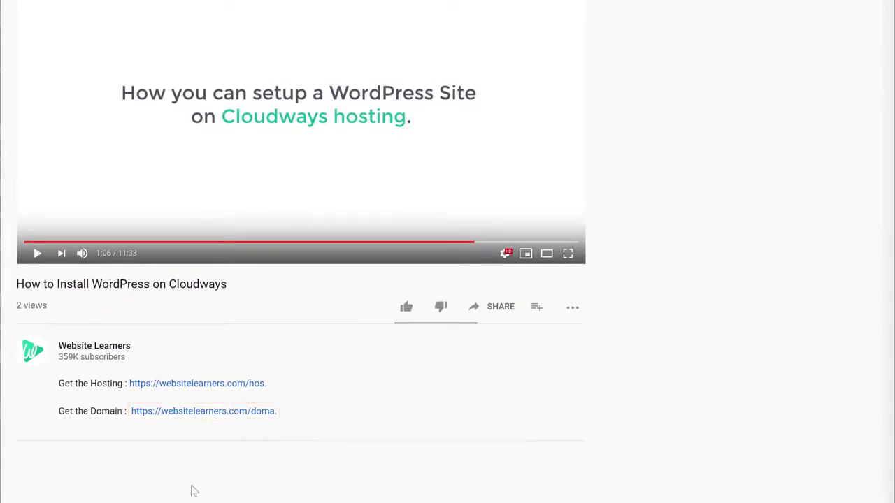
left_click(195, 413)
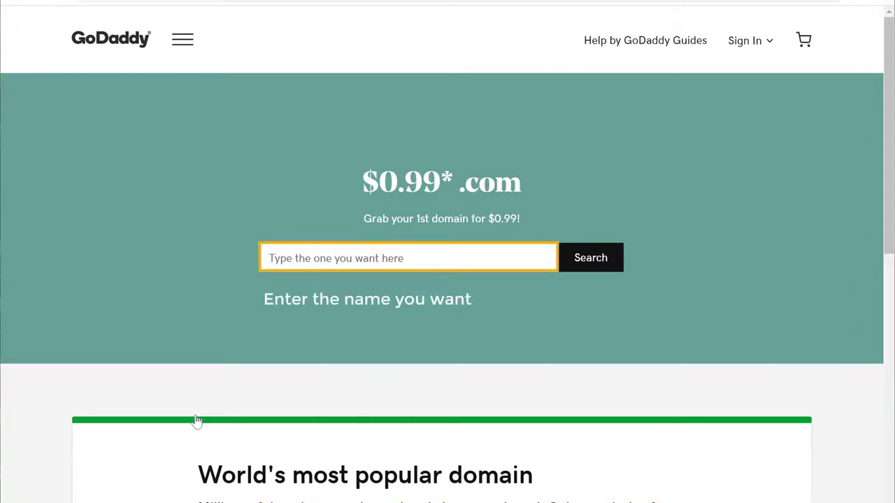
Search storesuit.com on GoDaddy, add it to the cart and continue past the add-ons page
left_click(414, 257)
type("storesu")
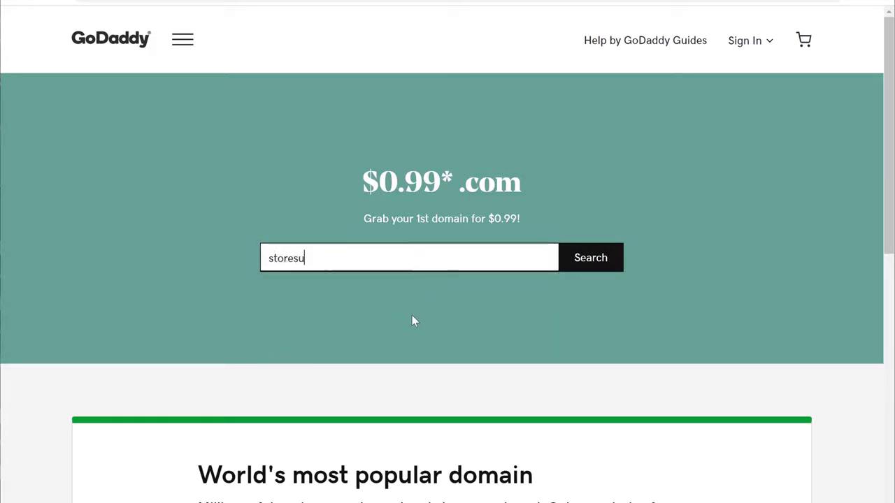
type("it.com")
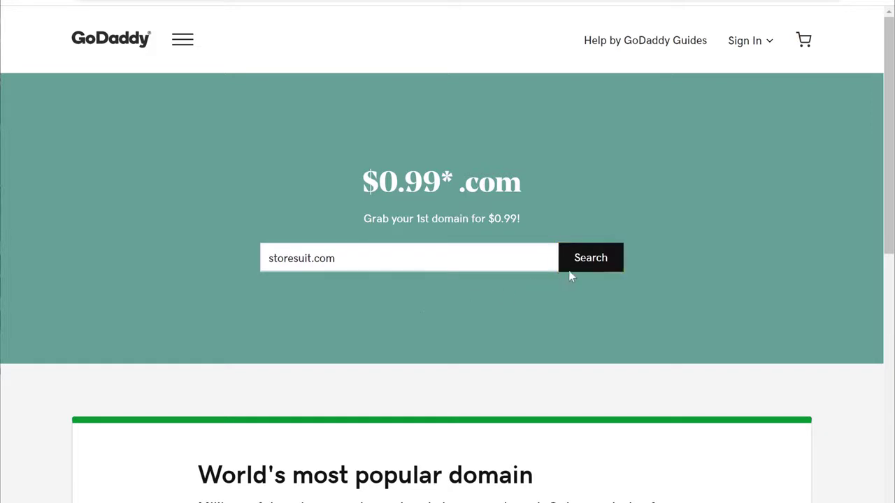
left_click(586, 269)
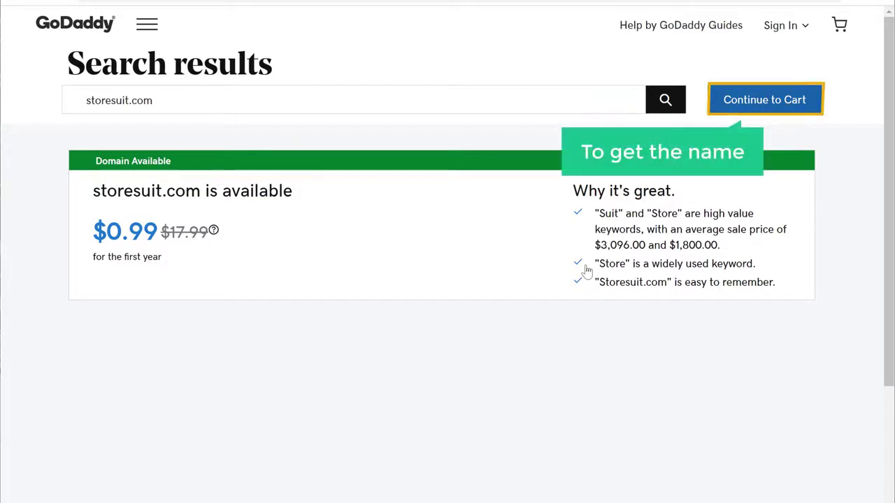
left_click(744, 107)
scroll(741, 36, "down", 3)
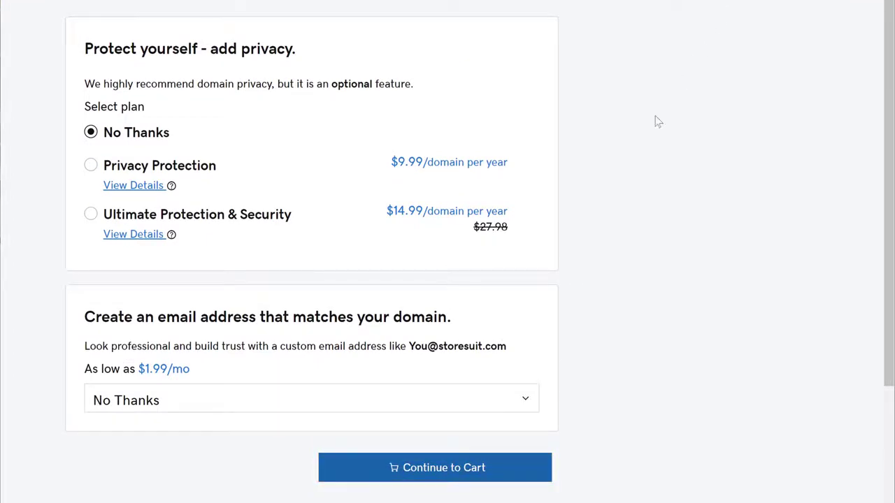
left_click(431, 478)
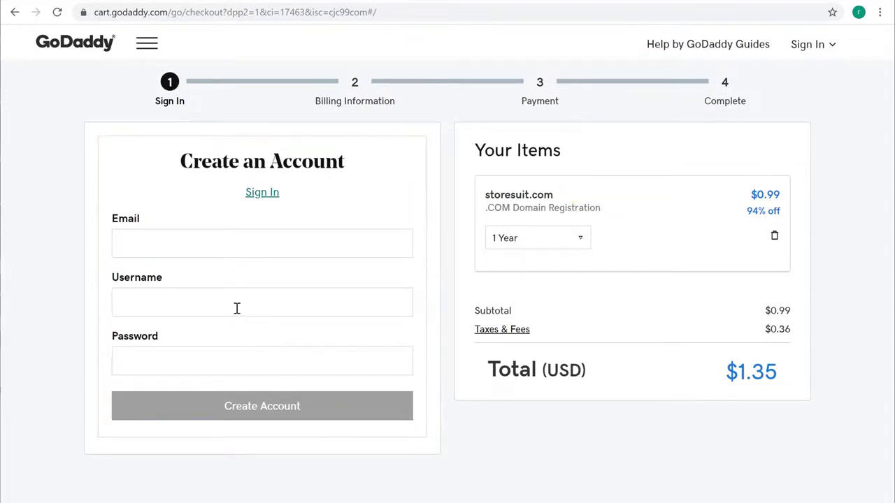
Create a GoDaddy account with the email address, a username and a password
left_click(189, 241)
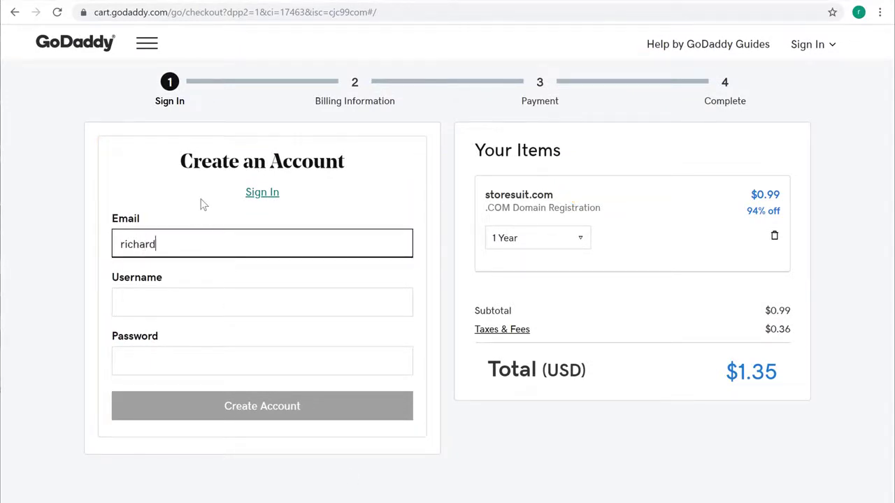
key("Tab")
key("Tab")
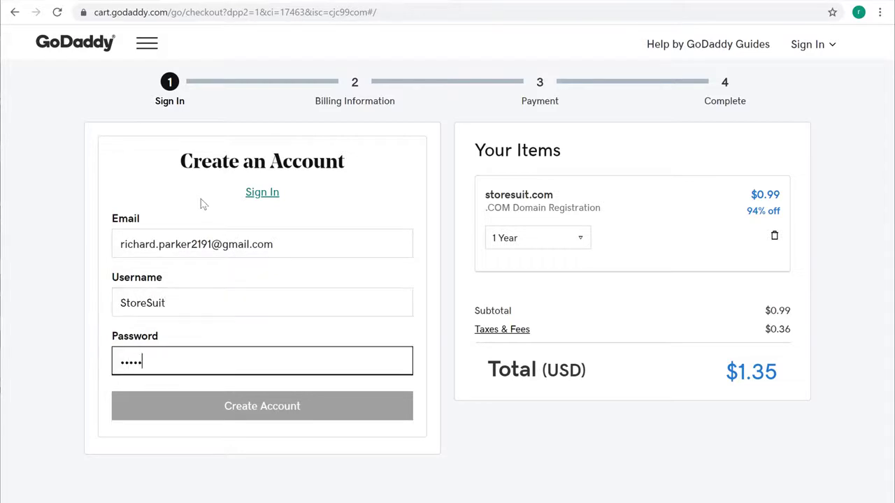
key("Tab")
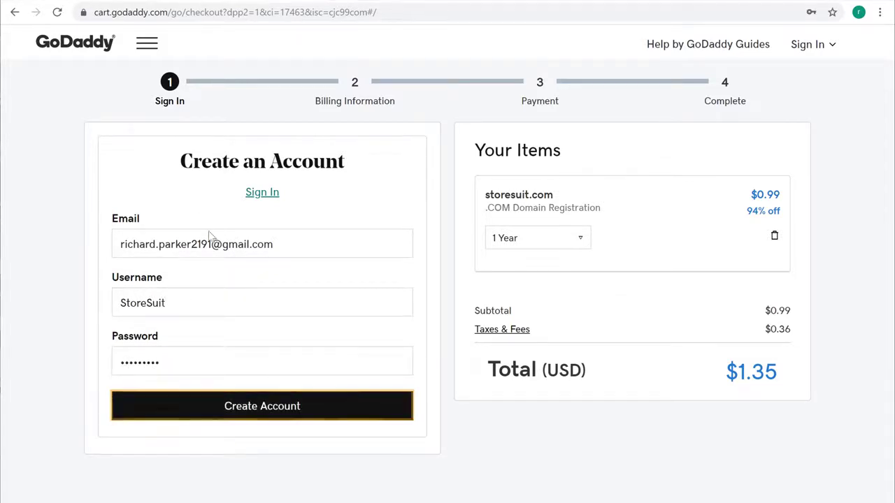
left_click(239, 415)
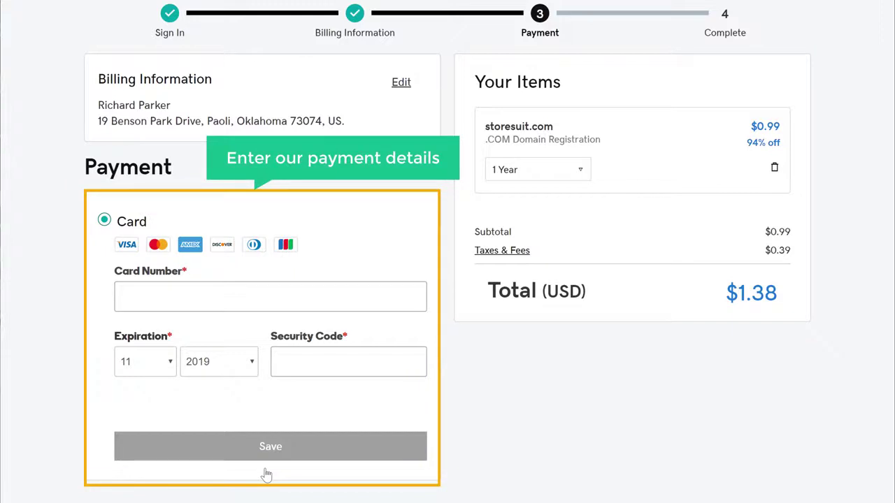
Save the card payment details and complete the $1.35 storesuit.com purchase
left_click(192, 301)
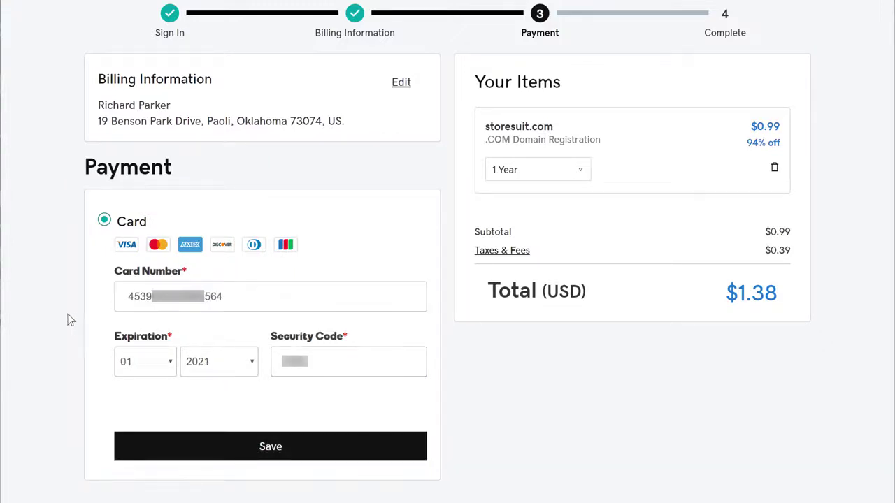
left_click(270, 452)
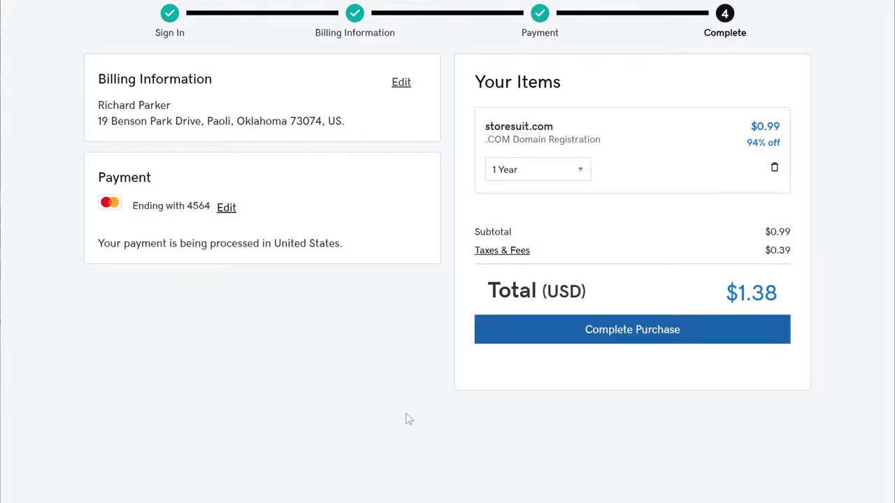
left_click(623, 343)
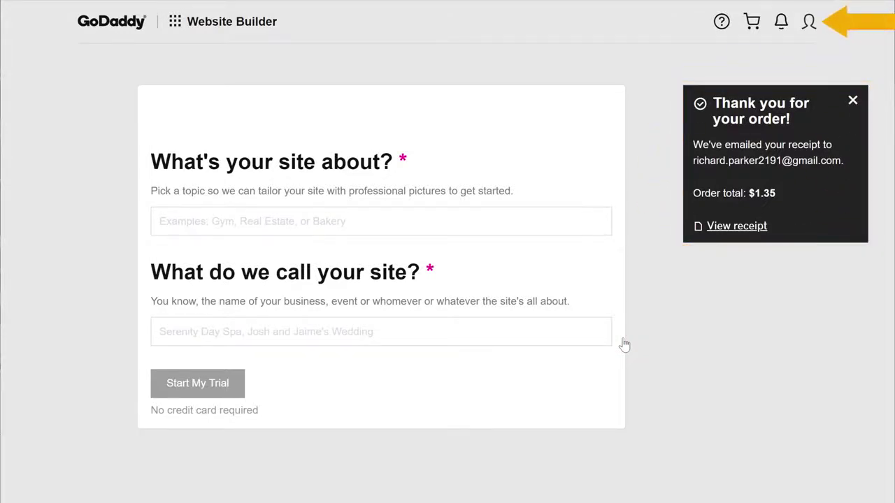
Go to My Products from the account menu to see storesuit.com under Domains
left_click(809, 26)
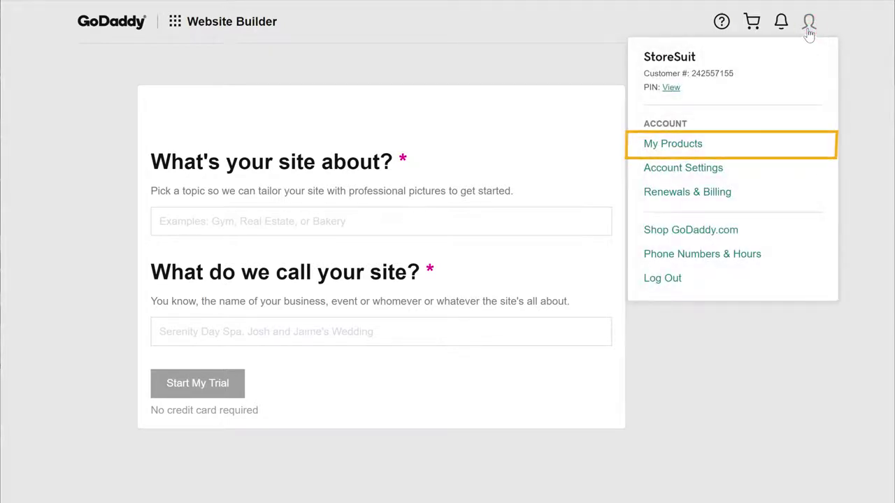
left_click(671, 150)
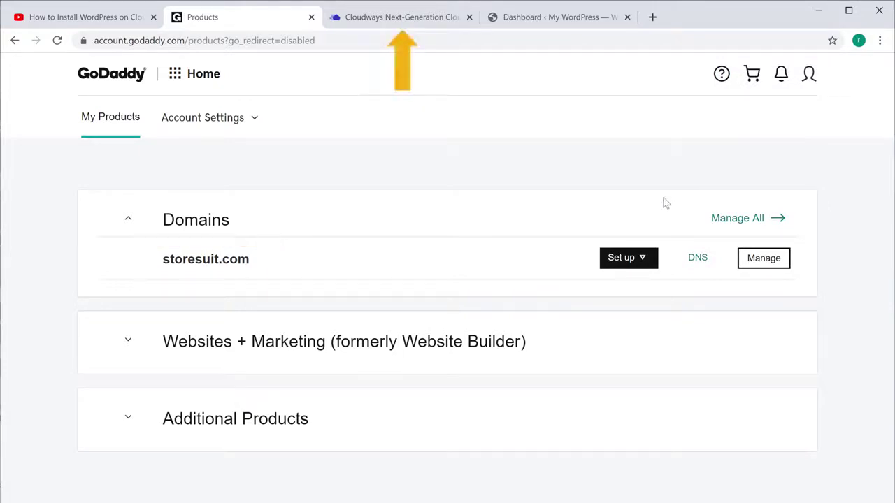
Set storesuit.com as the application's primary domain and check the updated access details
left_click(396, 21)
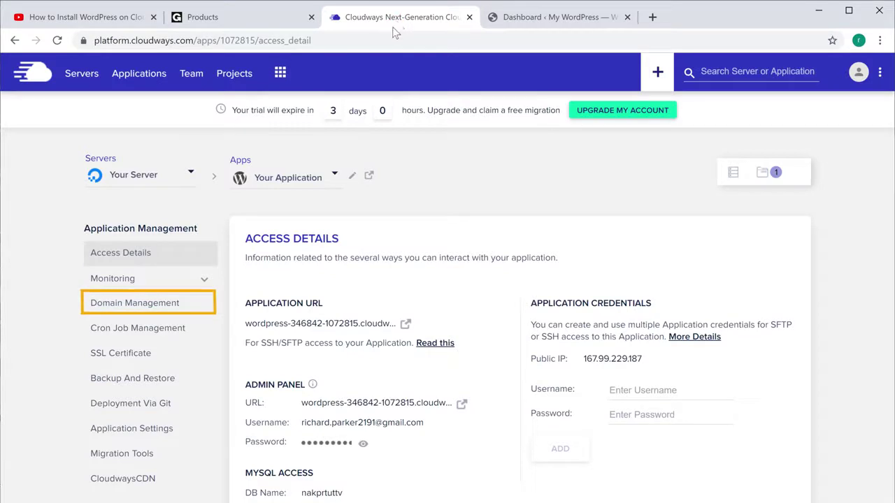
left_click(109, 312)
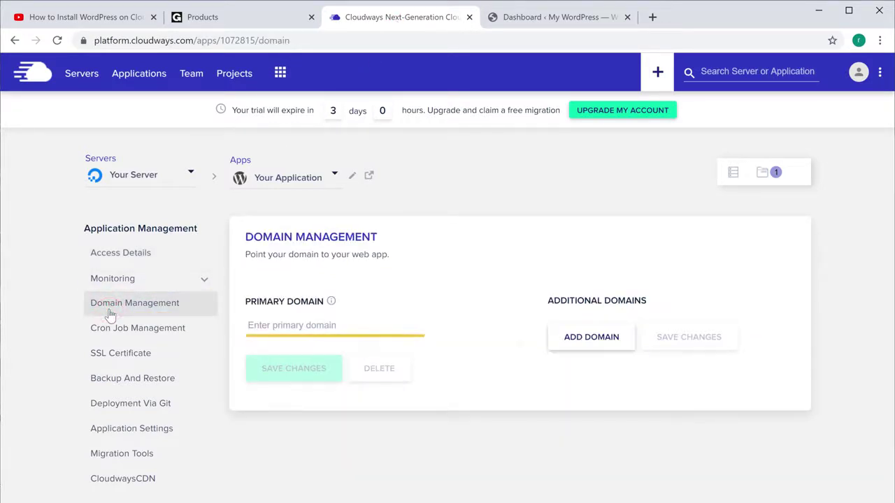
left_click(340, 326)
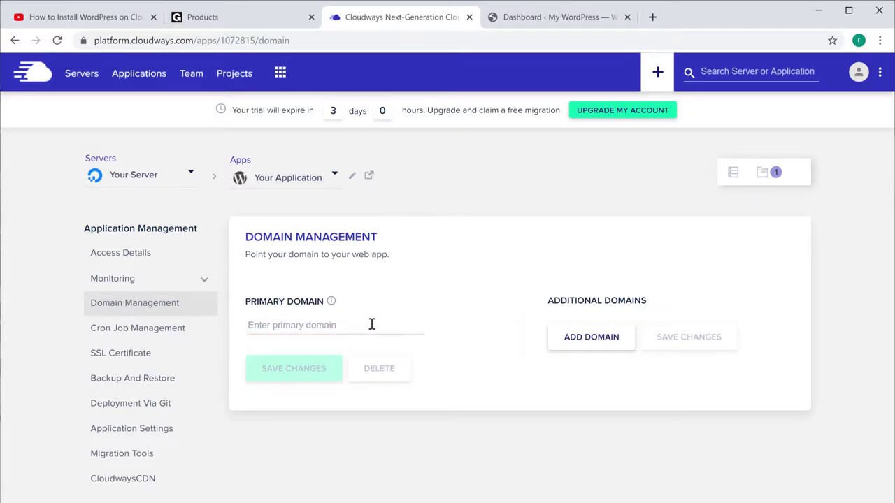
type("storesuit.com")
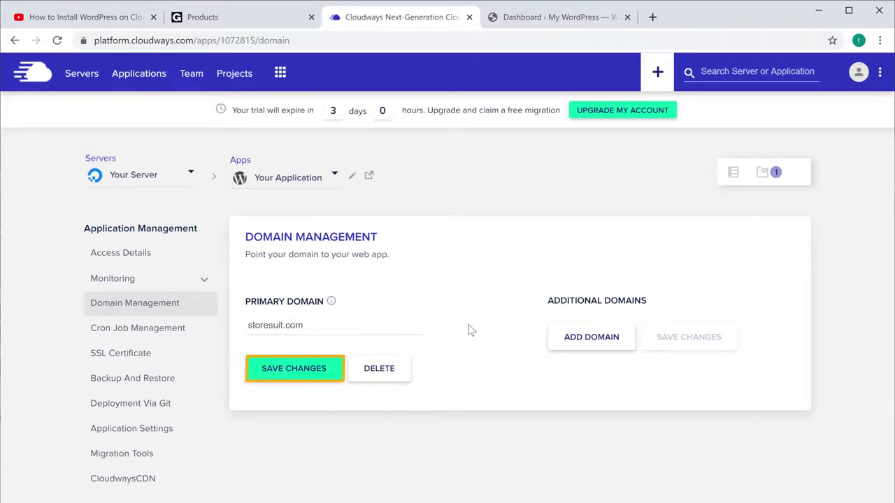
left_click(296, 381)
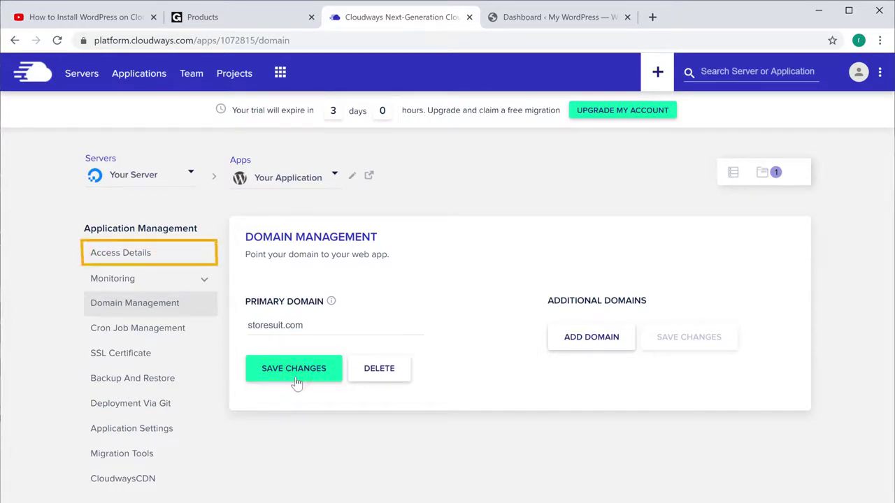
left_click(114, 258)
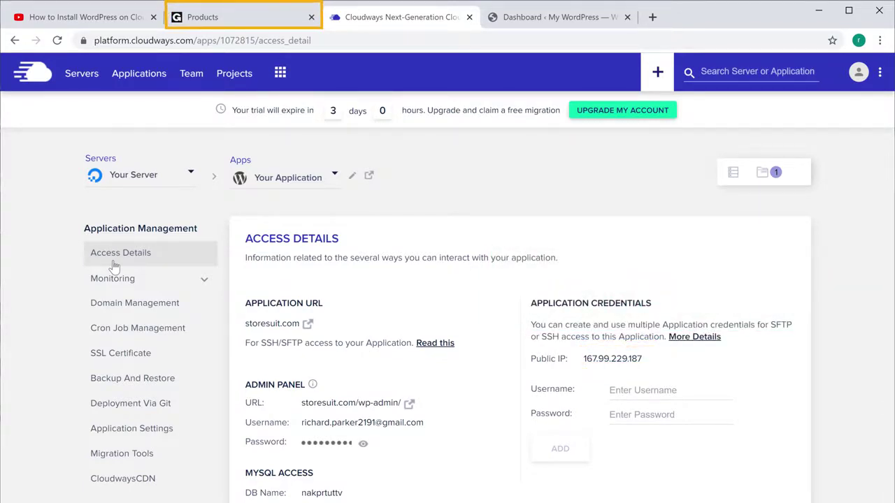
Edit the storesuit.com root A record in GoDaddy DNS to point to 167.99.229.187
left_click(209, 20)
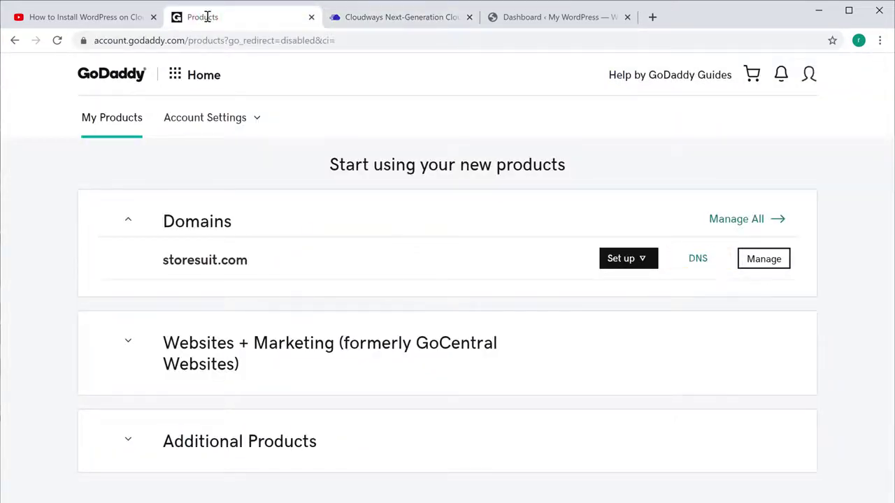
left_click(699, 264)
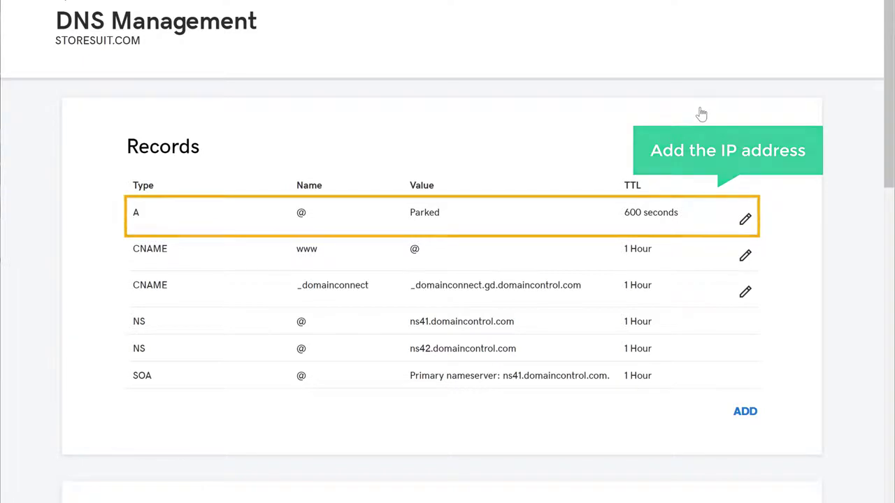
left_click(746, 223)
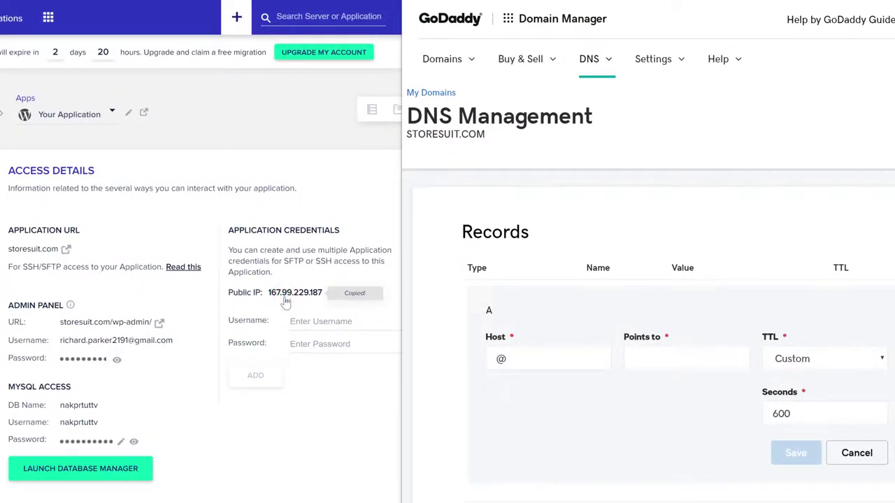
left_click(667, 362)
right_click(668, 362)
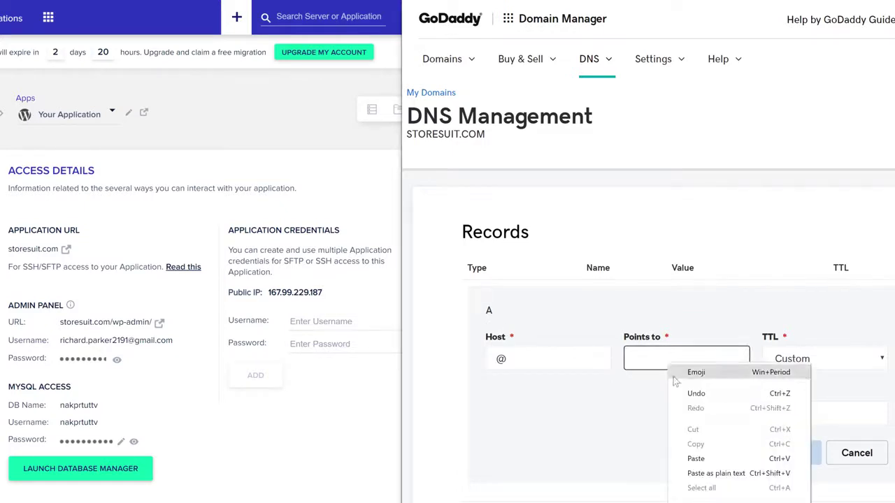
left_click(695, 459)
left_click(696, 463)
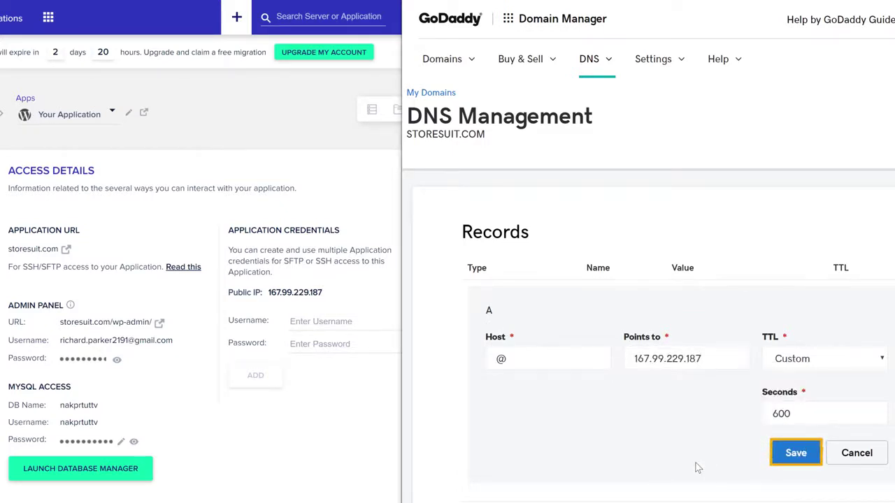
left_click(795, 454)
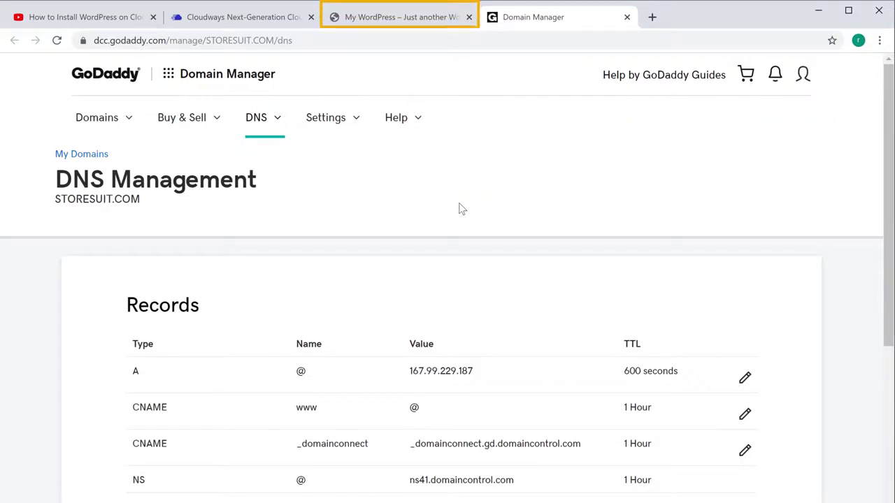
Reload the site to confirm storesuit.com serves the WordPress Hello world page, then return to Cloudways
left_click(406, 18)
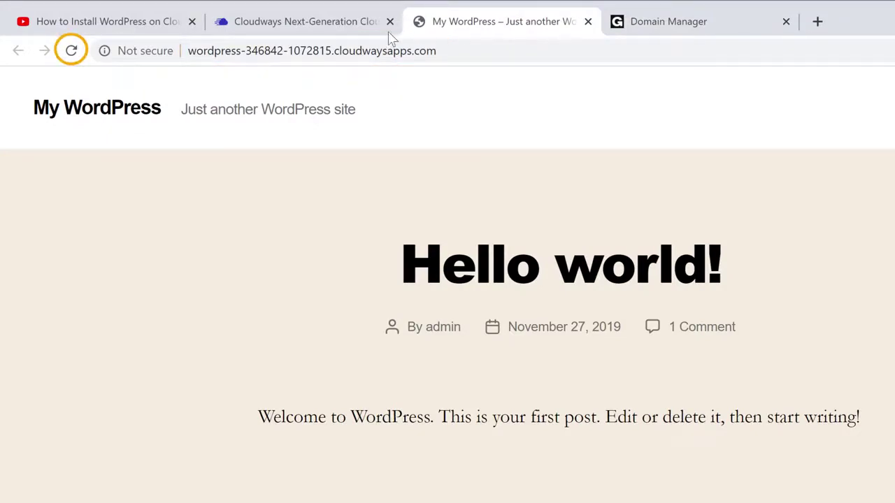
left_click(72, 53)
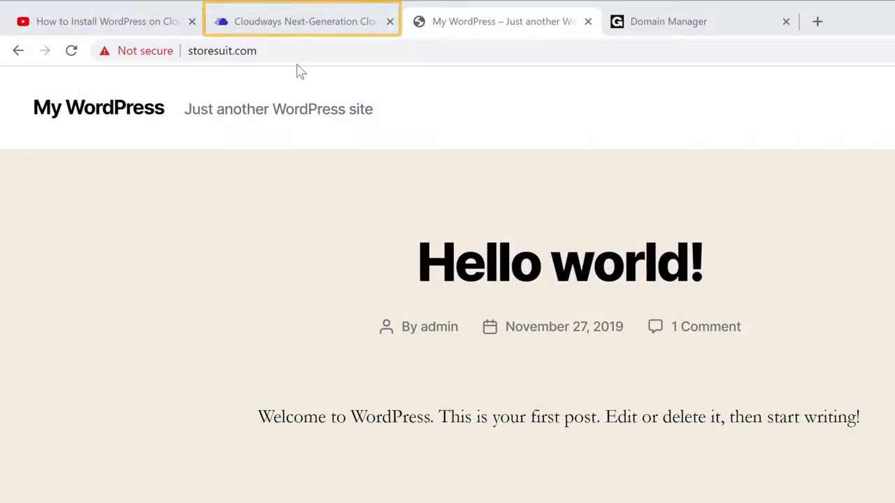
left_click(299, 35)
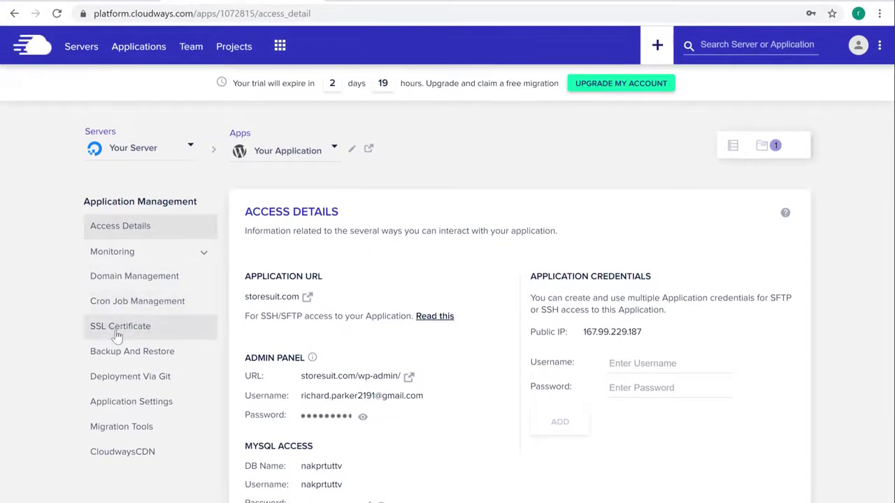
Install a Let's Encrypt certificate for storesuit.com using the account e-mail address
left_click(117, 328)
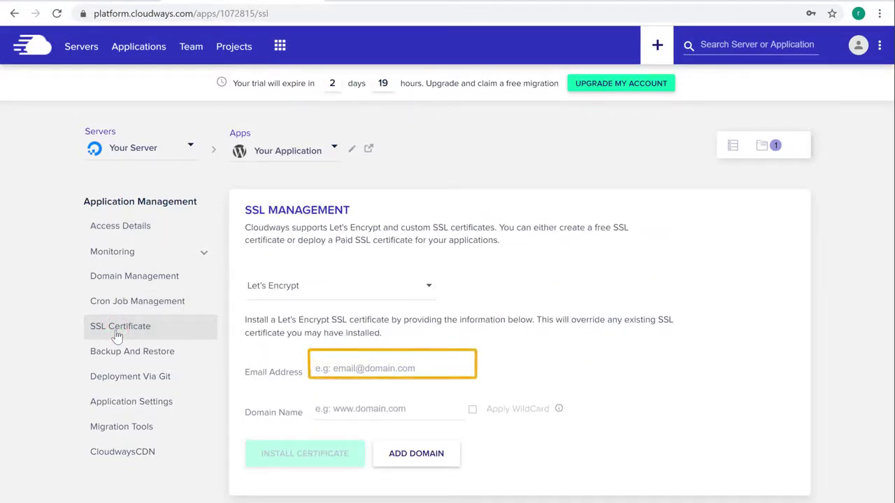
left_click(427, 367)
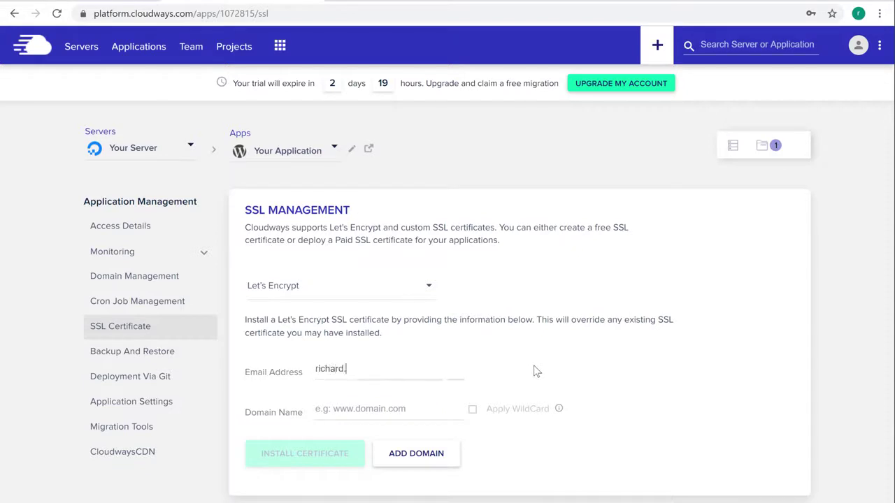
key("Tab")
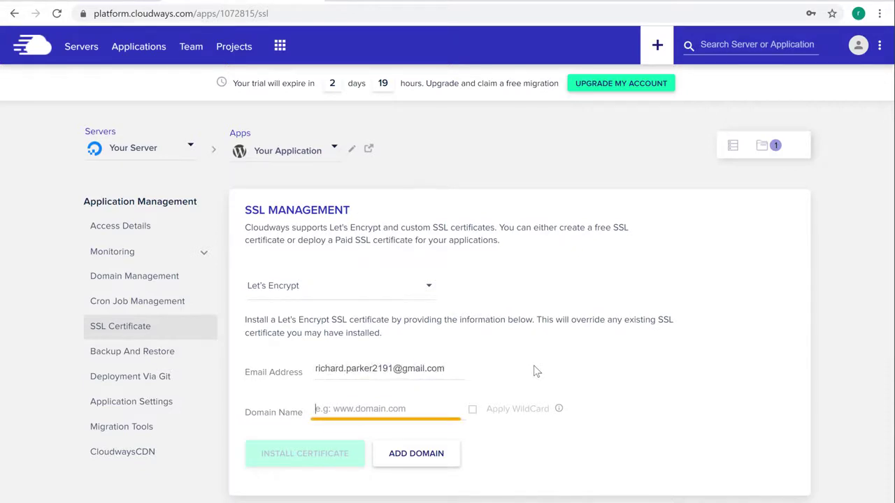
type("storesuit.com")
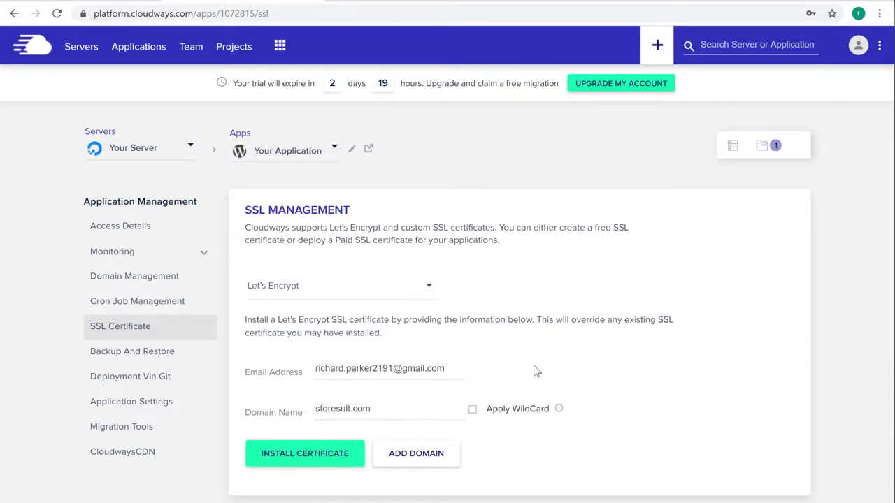
key("Tab")
left_click(309, 464)
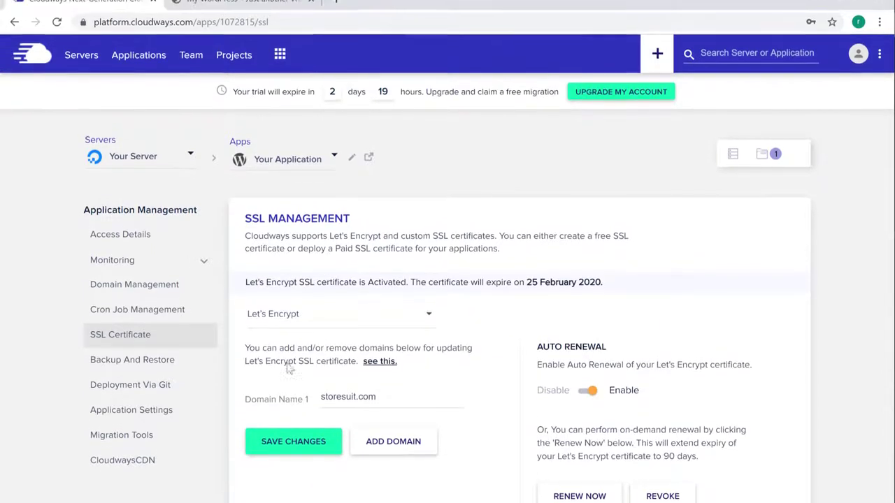
left_click(214, 26)
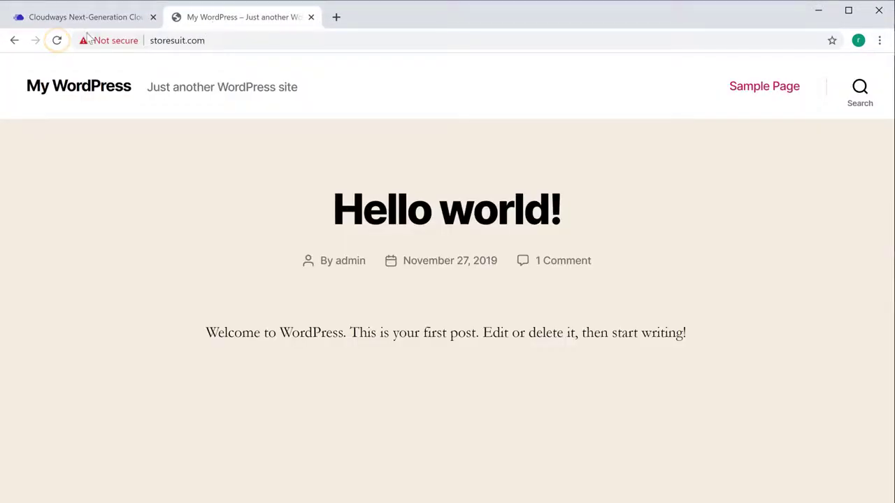
Reload storesuit.com to confirm the secure connection, then return to Cloudways SSL Management
left_click(57, 41)
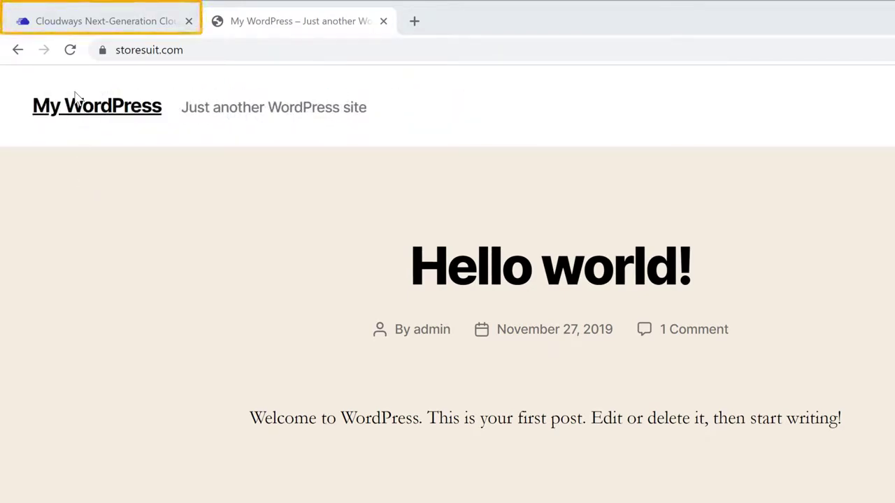
left_click(72, 27)
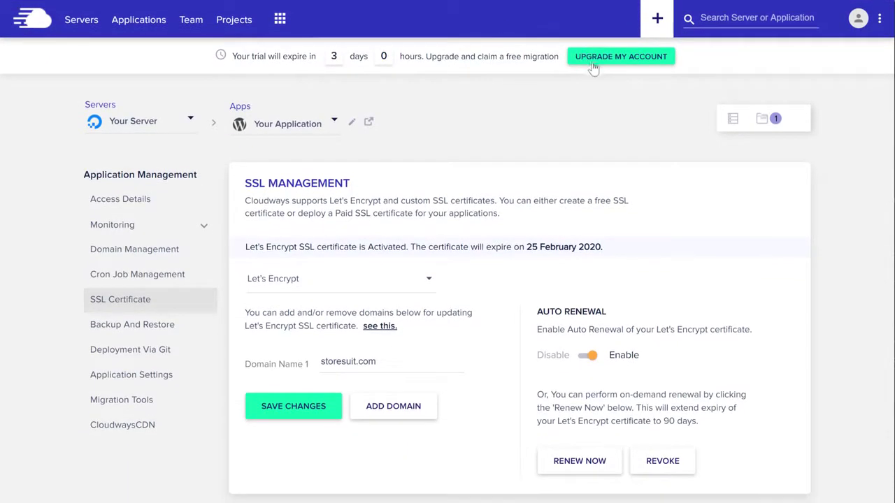
Upgrade the trial account by entering and authorizing the billing card details
left_click(595, 63)
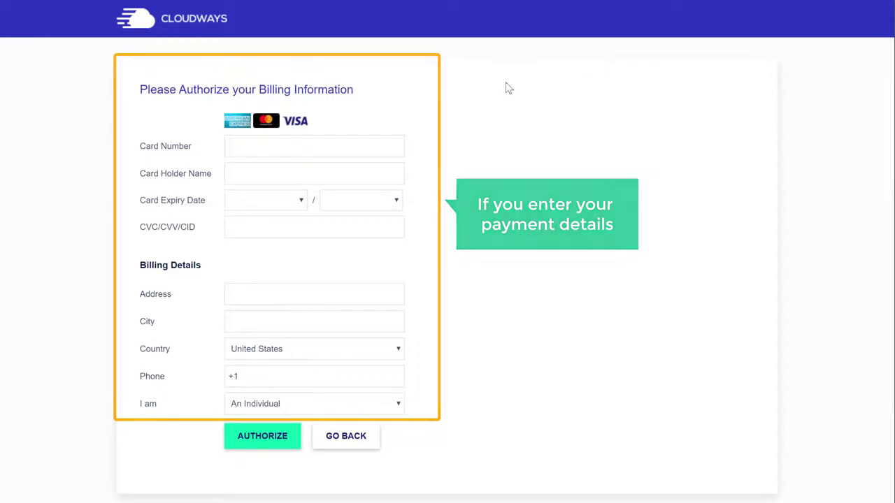
left_click(336, 145)
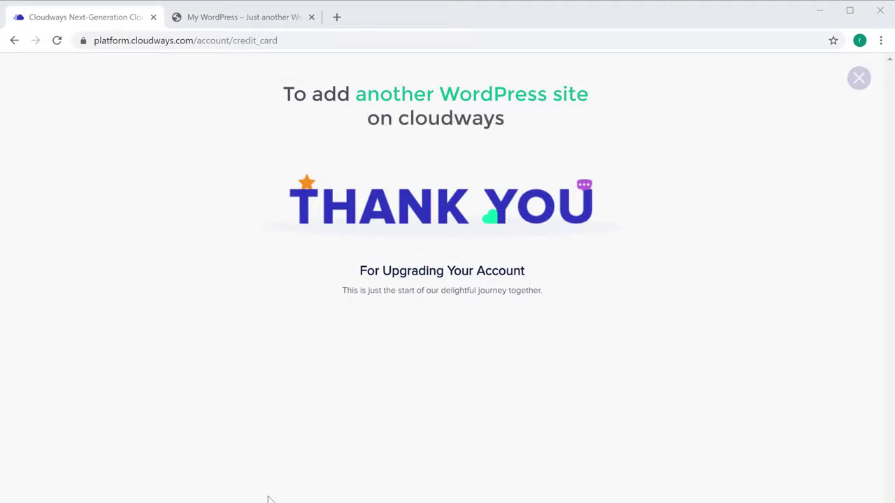
left_click(859, 80)
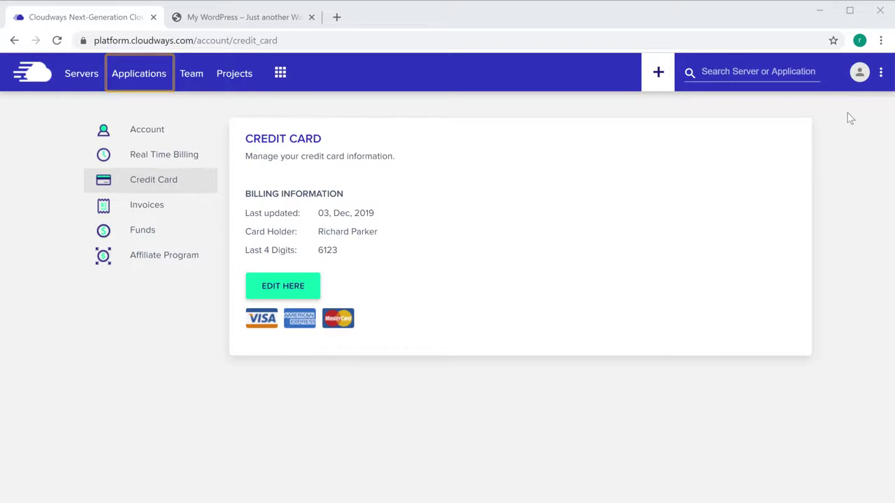
Start adding a new application on Your Server
left_click(141, 83)
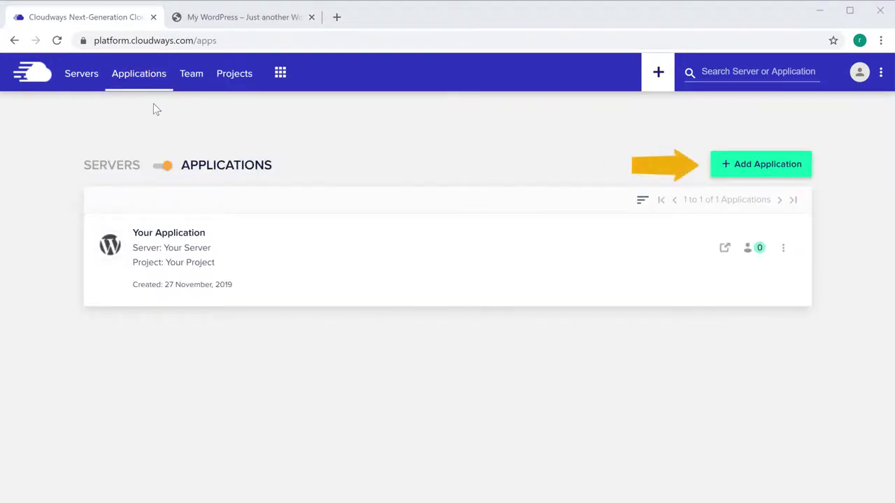
left_click(747, 176)
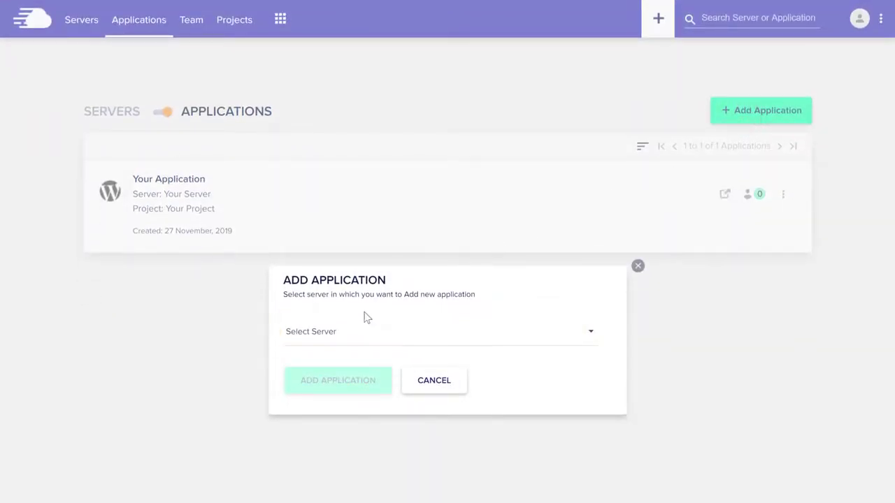
left_click(328, 343)
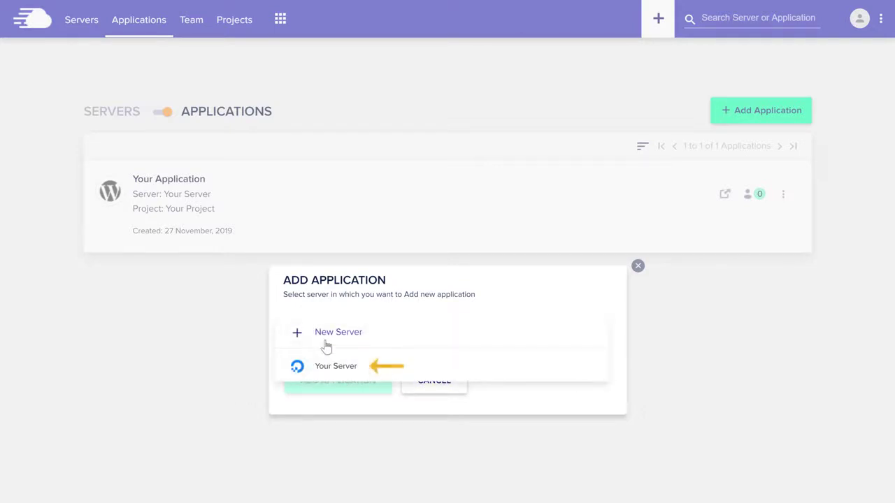
left_click(325, 374)
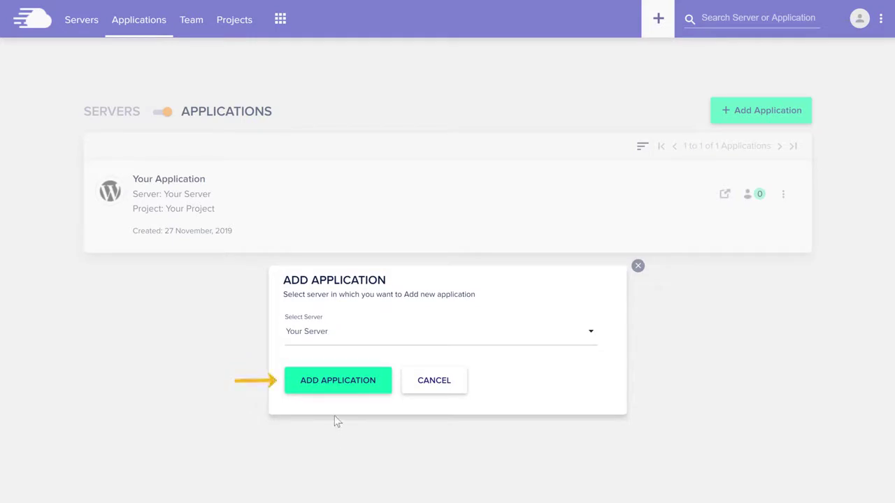
left_click(337, 391)
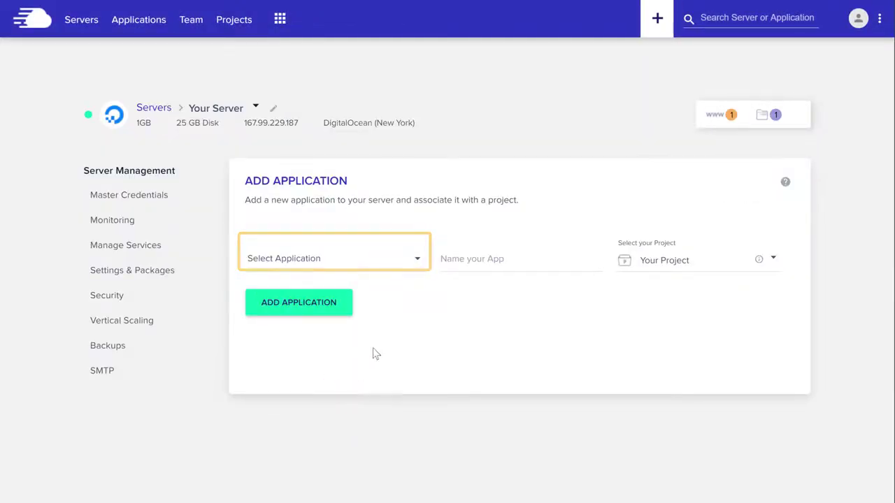
Choose WordPress Version 5.2.4, name it My Second Site, and create it
left_click(416, 264)
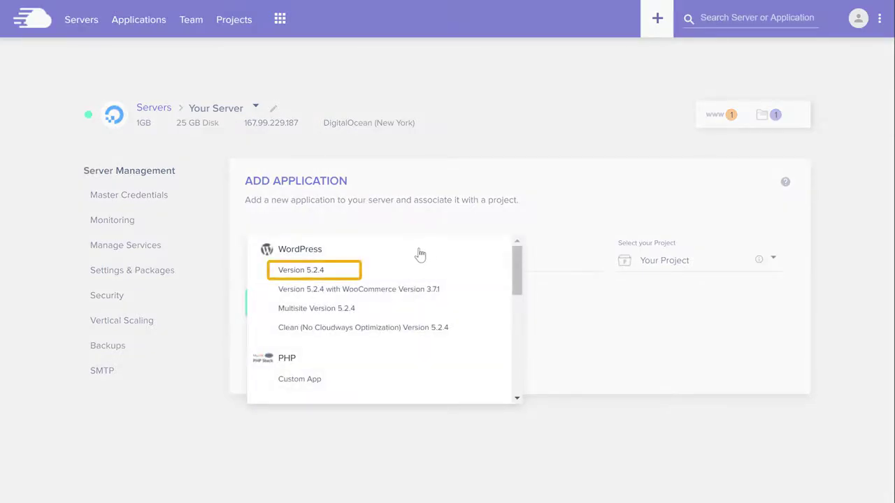
left_click(294, 278)
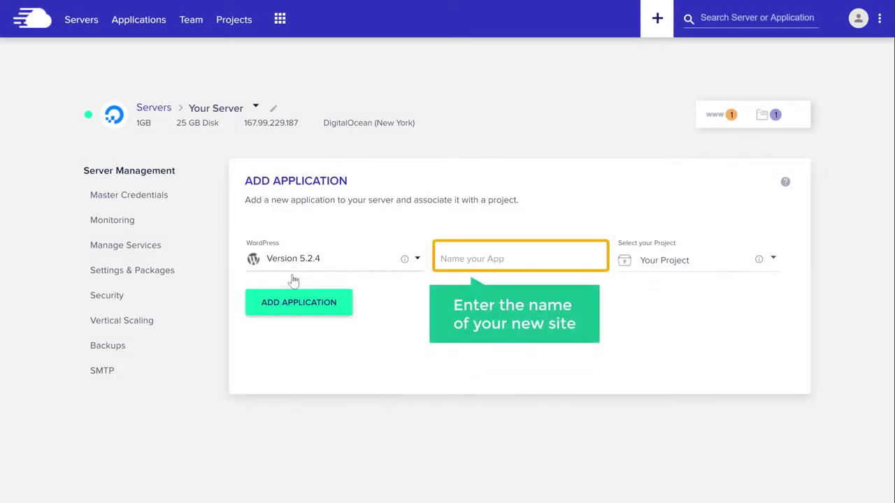
left_click(511, 260)
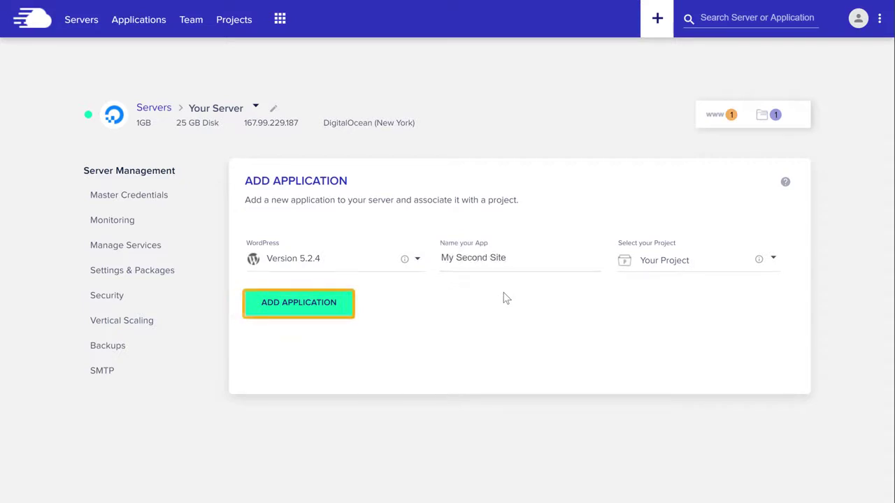
left_click(299, 315)
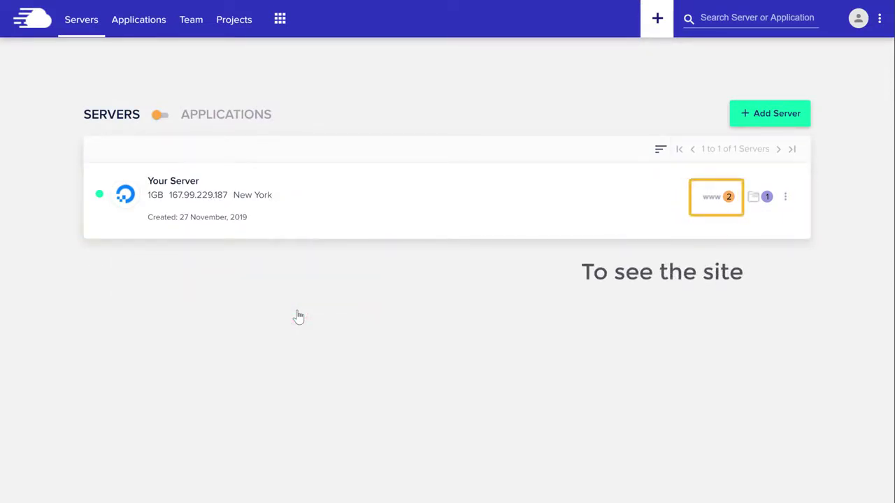
Open My Second Site's temporary cloudwaysapps.com URL in a new tab from its application details
left_click(729, 204)
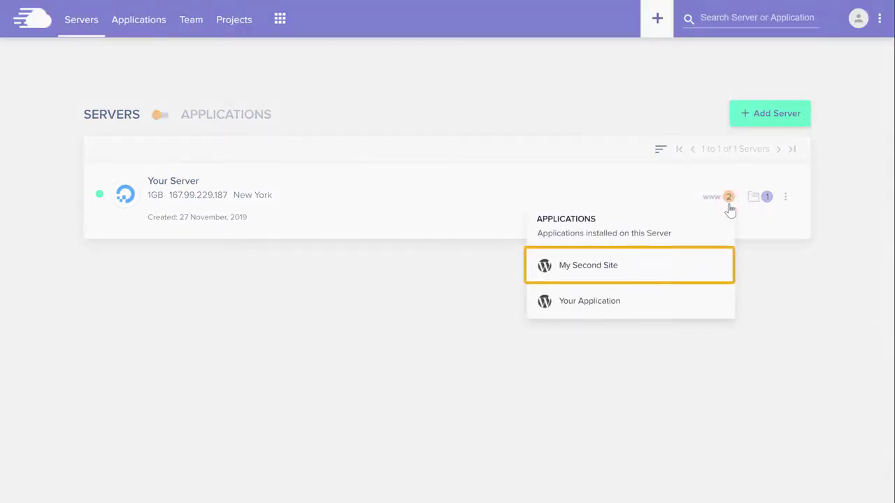
left_click(585, 273)
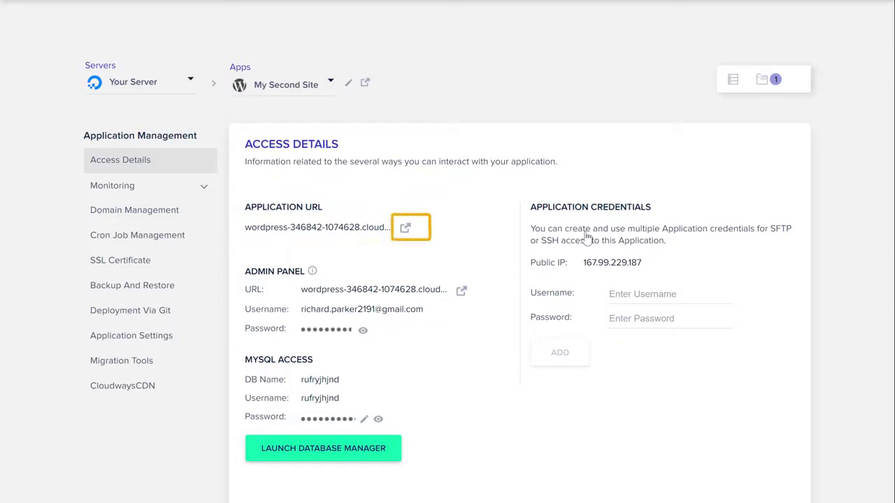
left_click(405, 229)
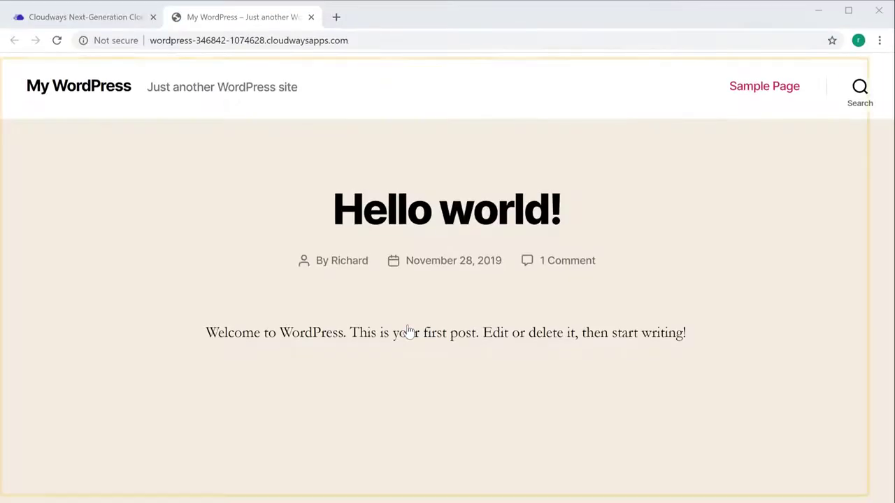